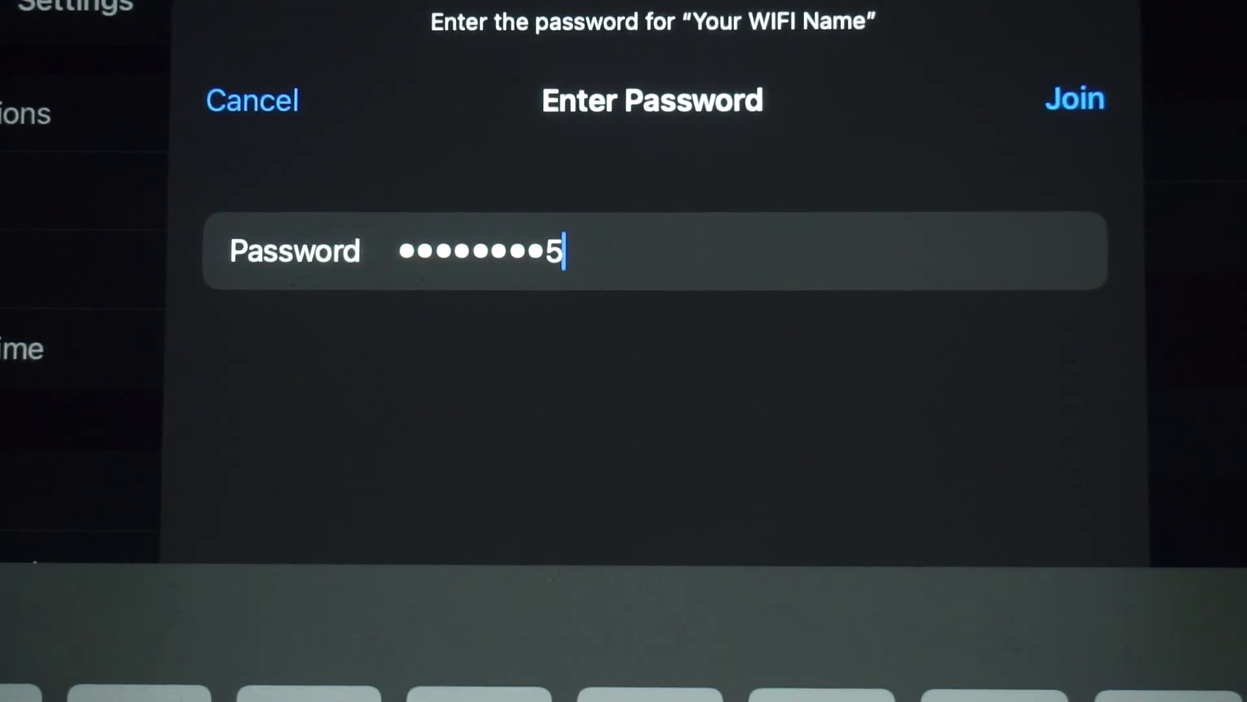
Join the iPad to 'Your WIFI Name', then enter 192.168.2.1 in Edge's address bar.
{"action": "left_click", "coordinate": [1075, 99]}
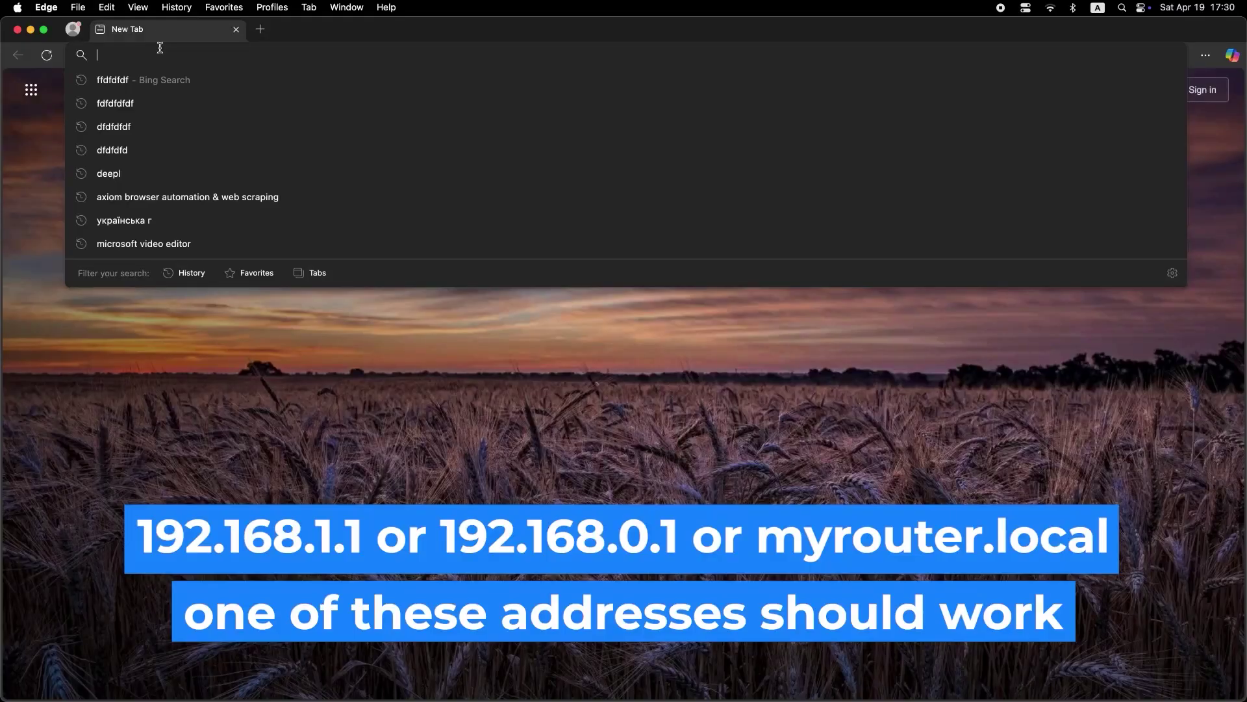
{"action": "type", "text": "192"}
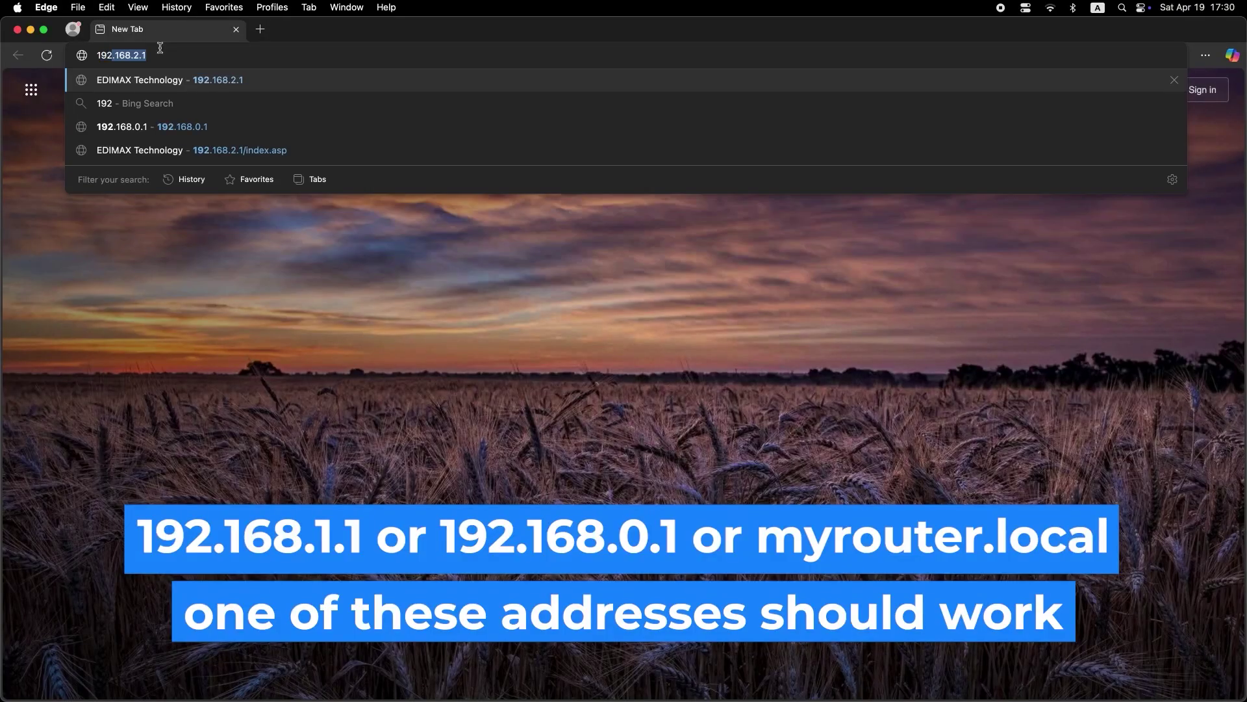
{"action": "type", "text": ".168.2.1"}
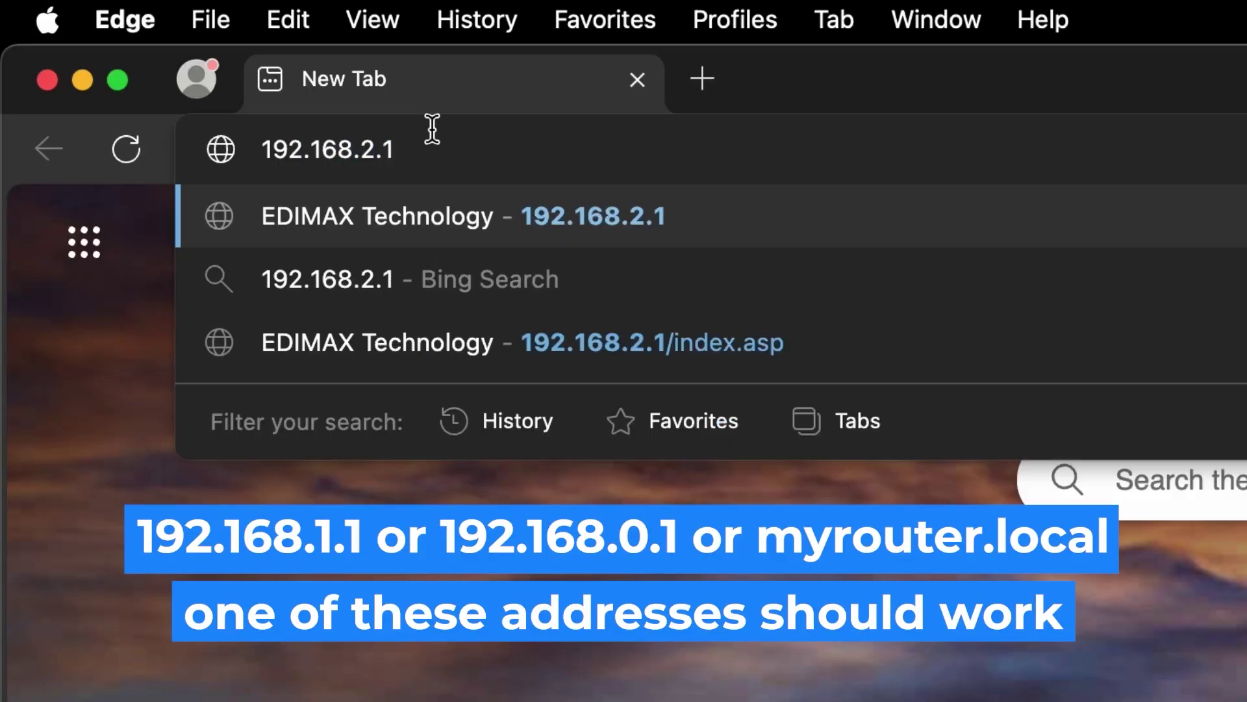
Correct the router address to 192.168.1.1 and load the Linksys sign-in page.
{"action": "key", "text": "BackSpace"}
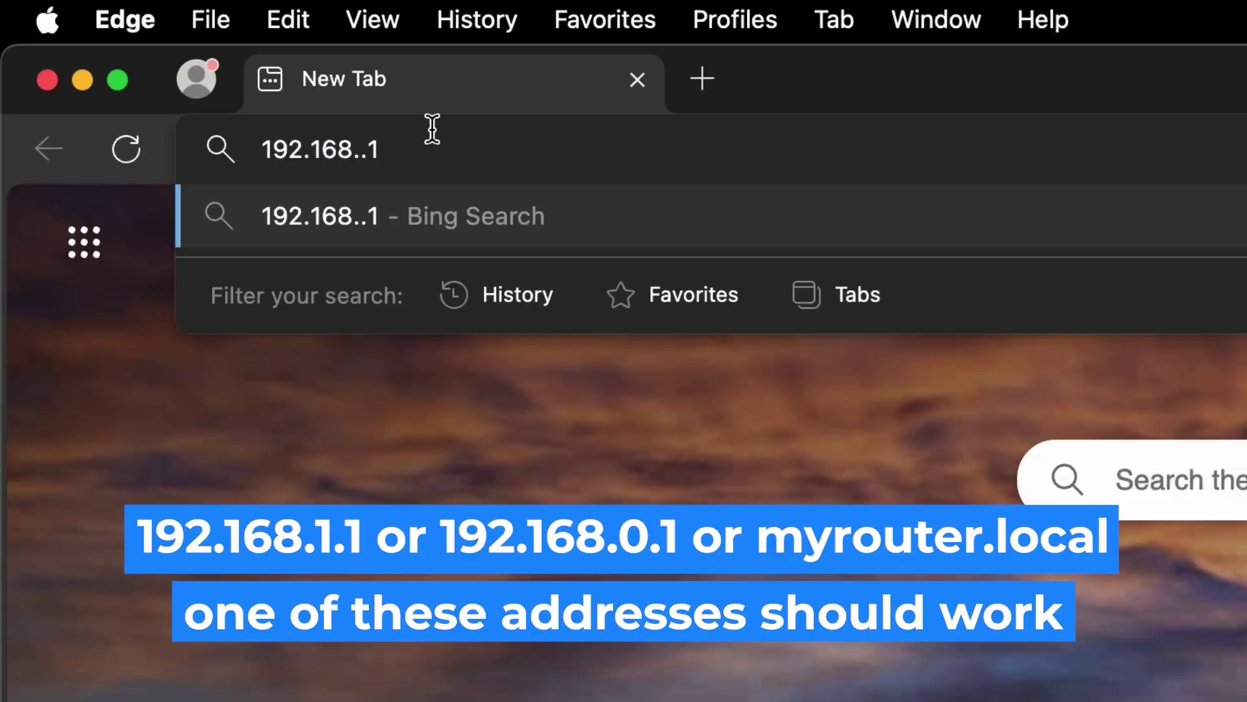
{"action": "type", "text": "1"}
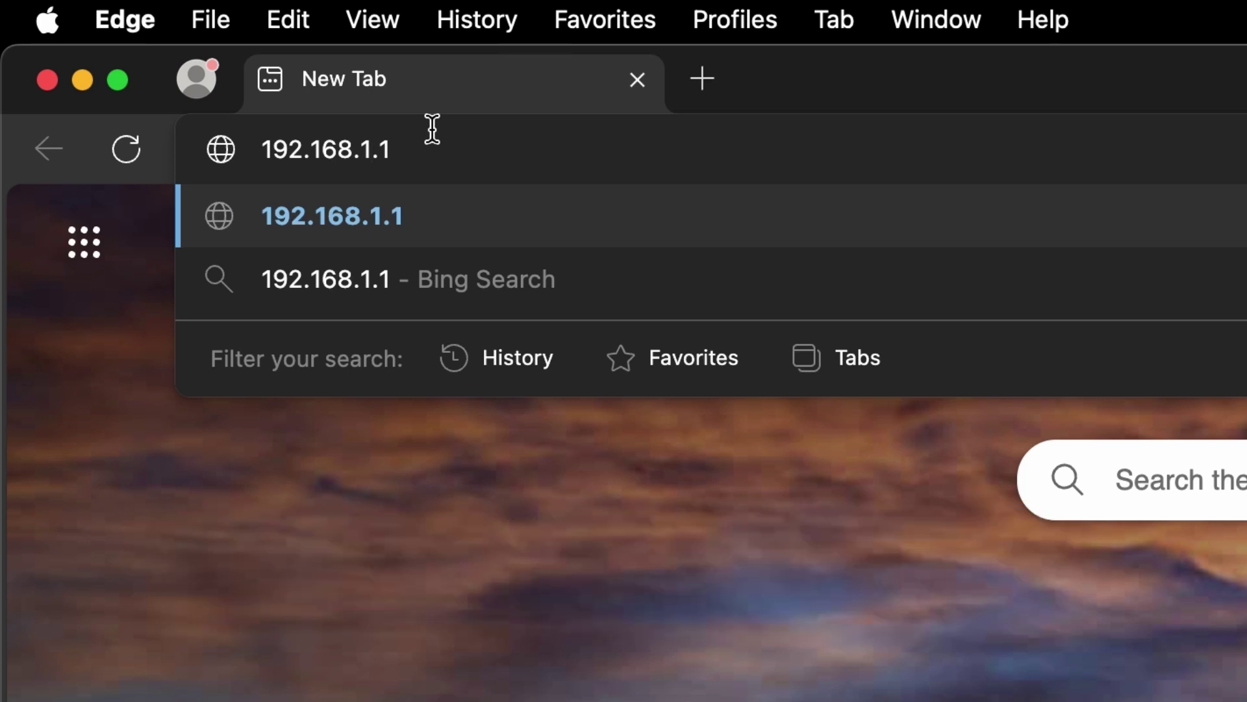
{"action": "key", "text": "Return"}
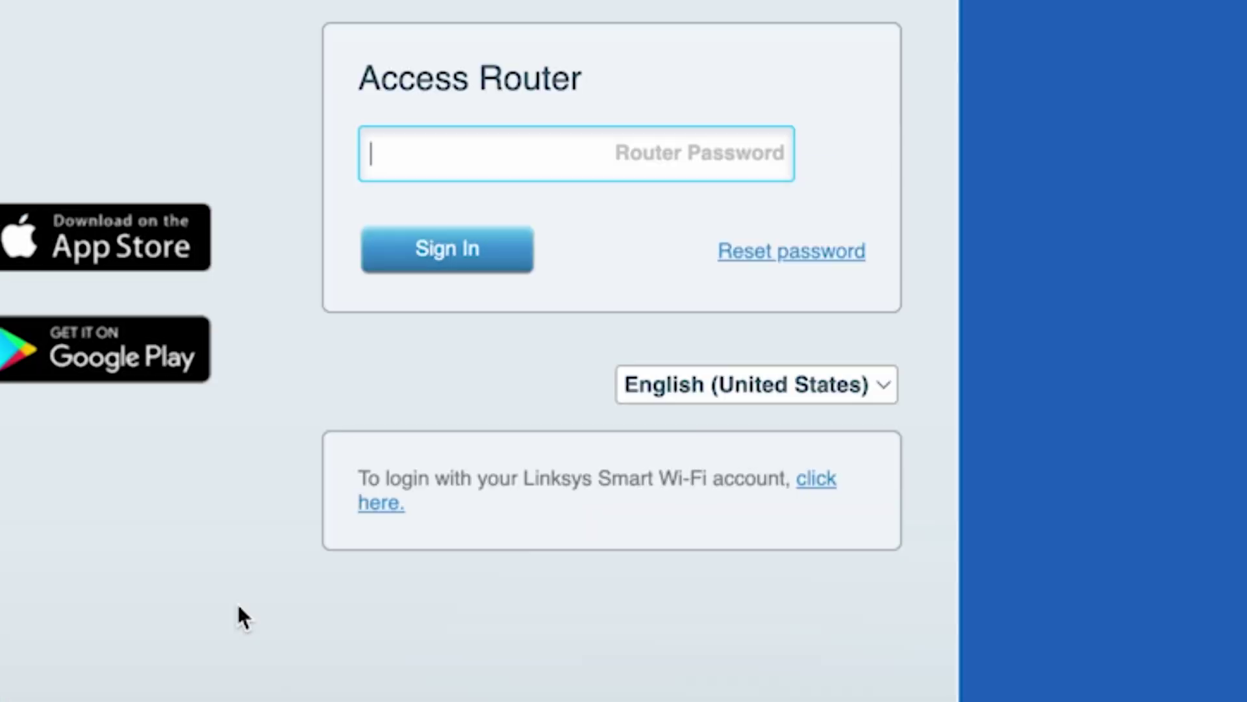
Keep English (United States) as the language and sign in with the default router password.
{"action": "left_click", "coordinate": [852, 388]}
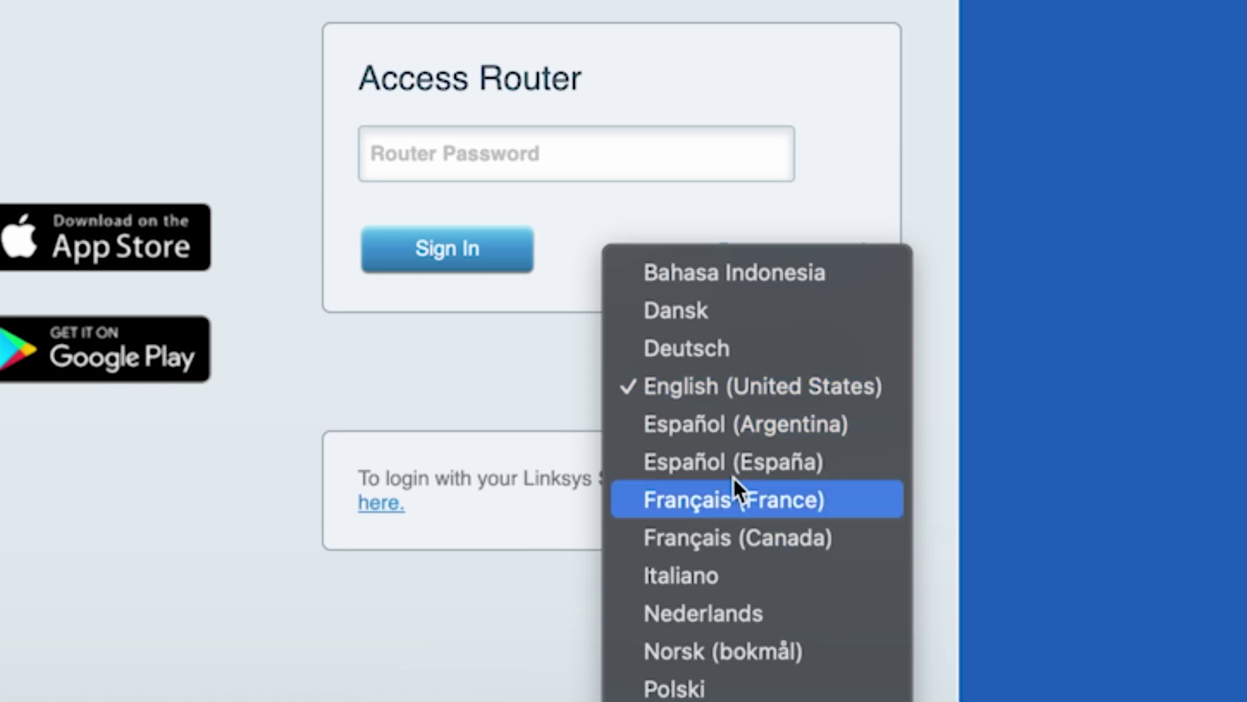
{"action": "left_click", "coordinate": [744, 383]}
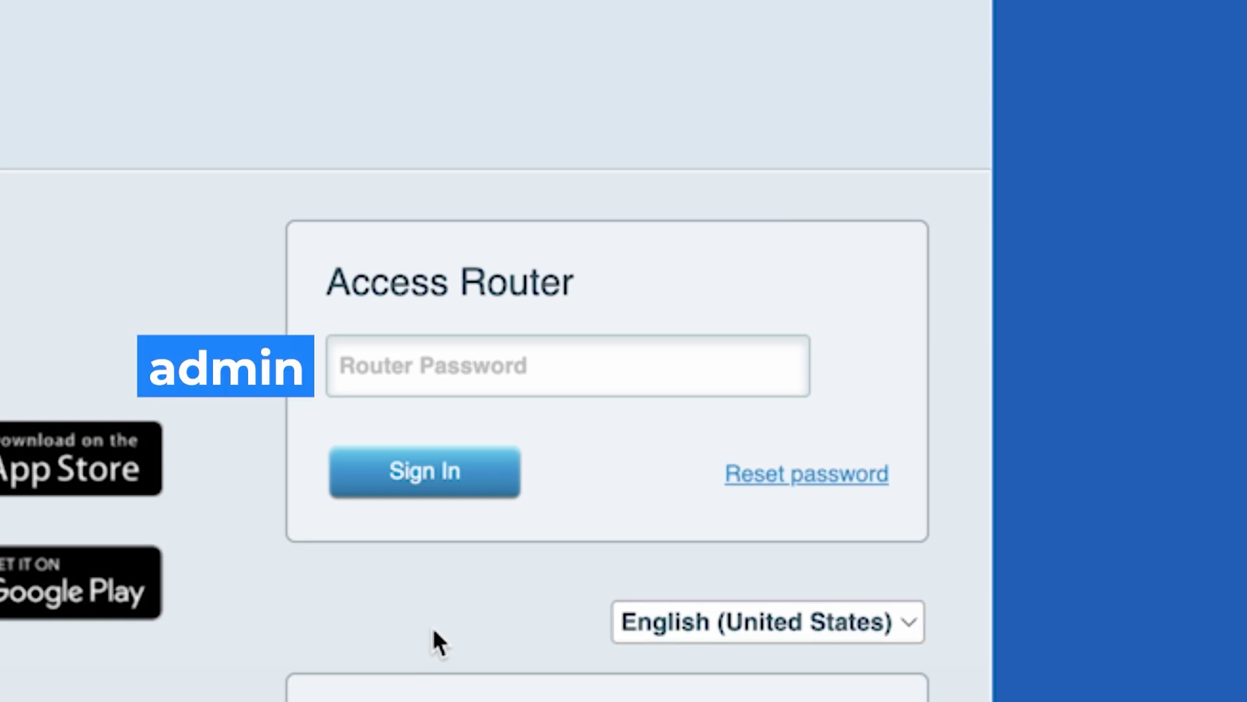
{"action": "left_click", "coordinate": [493, 363]}
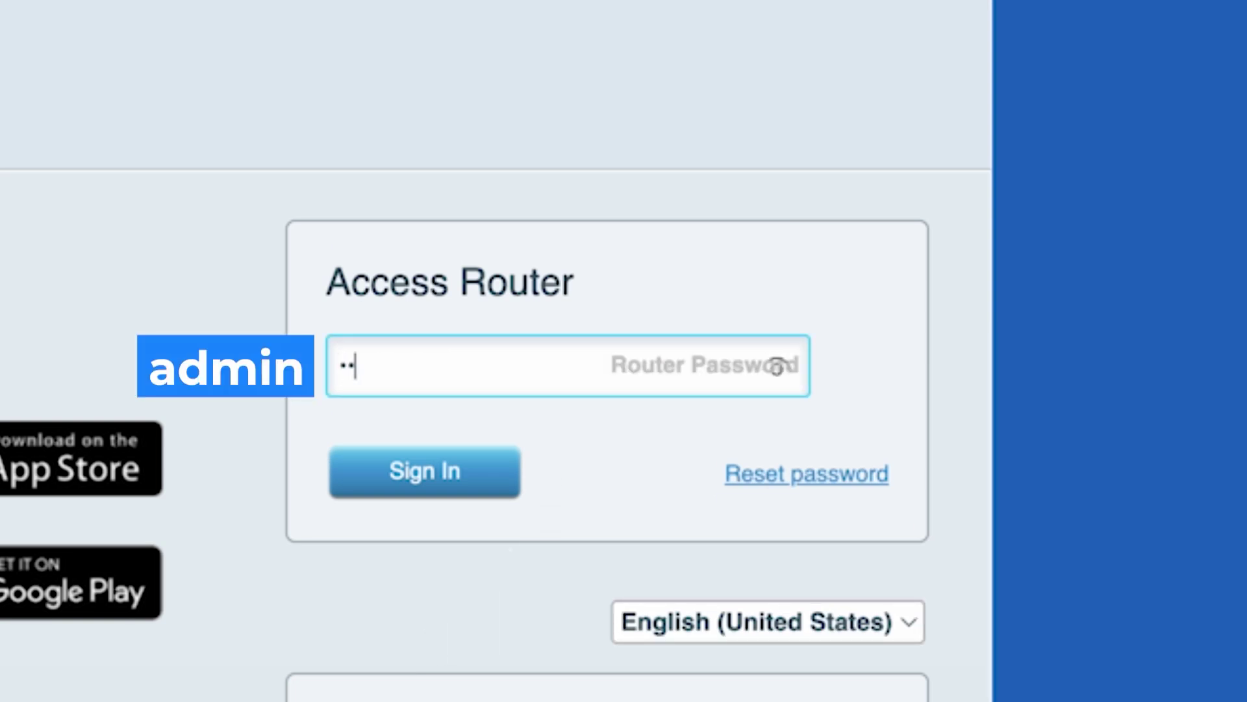
{"action": "left_click", "coordinate": [437, 483]}
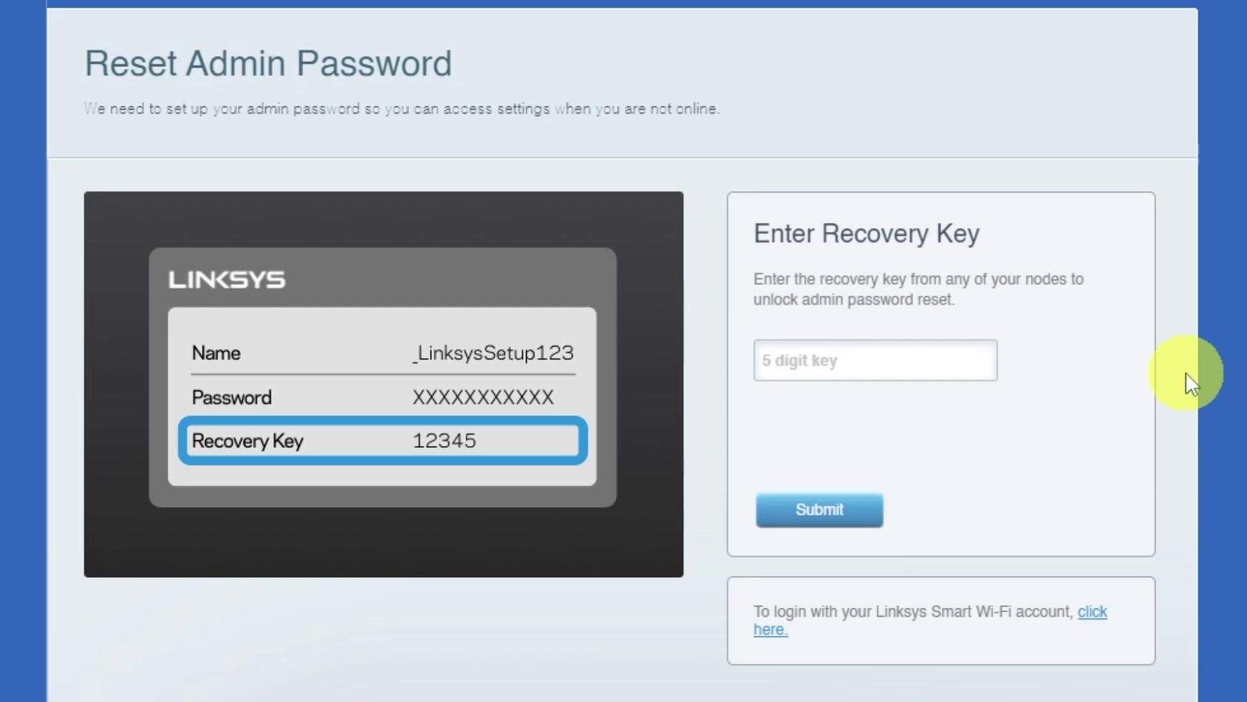
Enter the router's 5-digit recovery key from its label and submit it.
{"action": "left_click", "coordinate": [972, 357]}
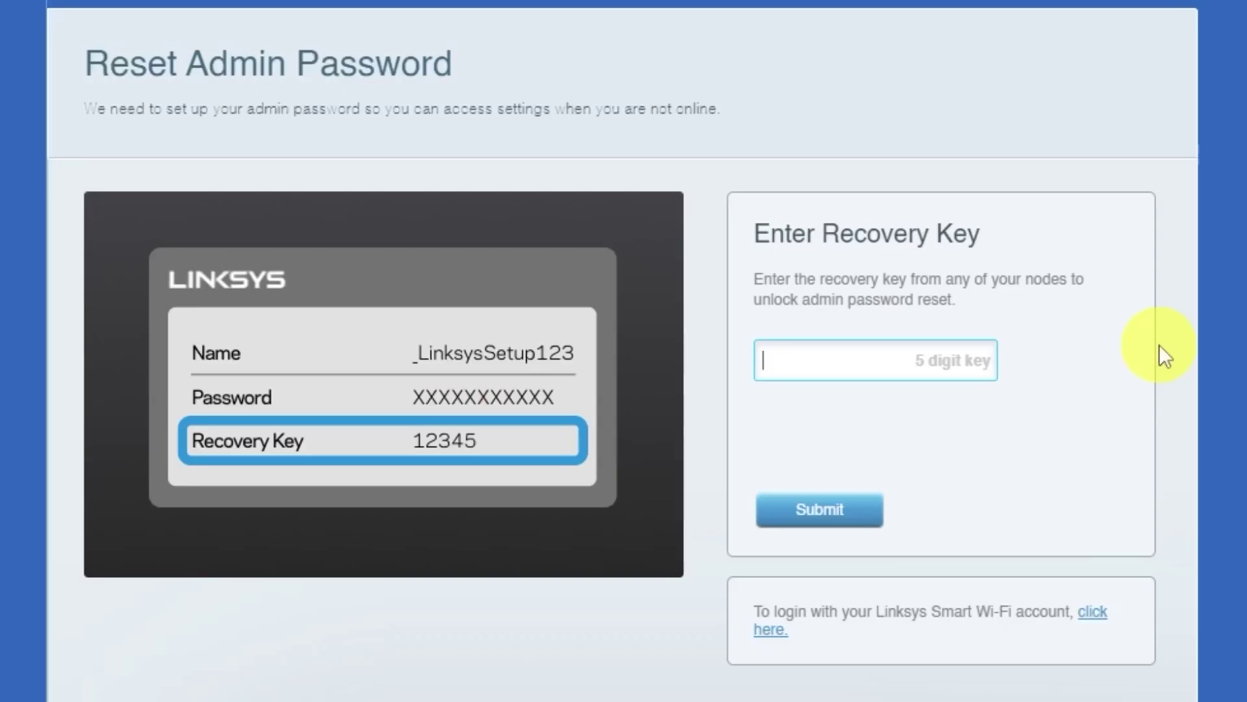
{"action": "left_click", "coordinate": [825, 509]}
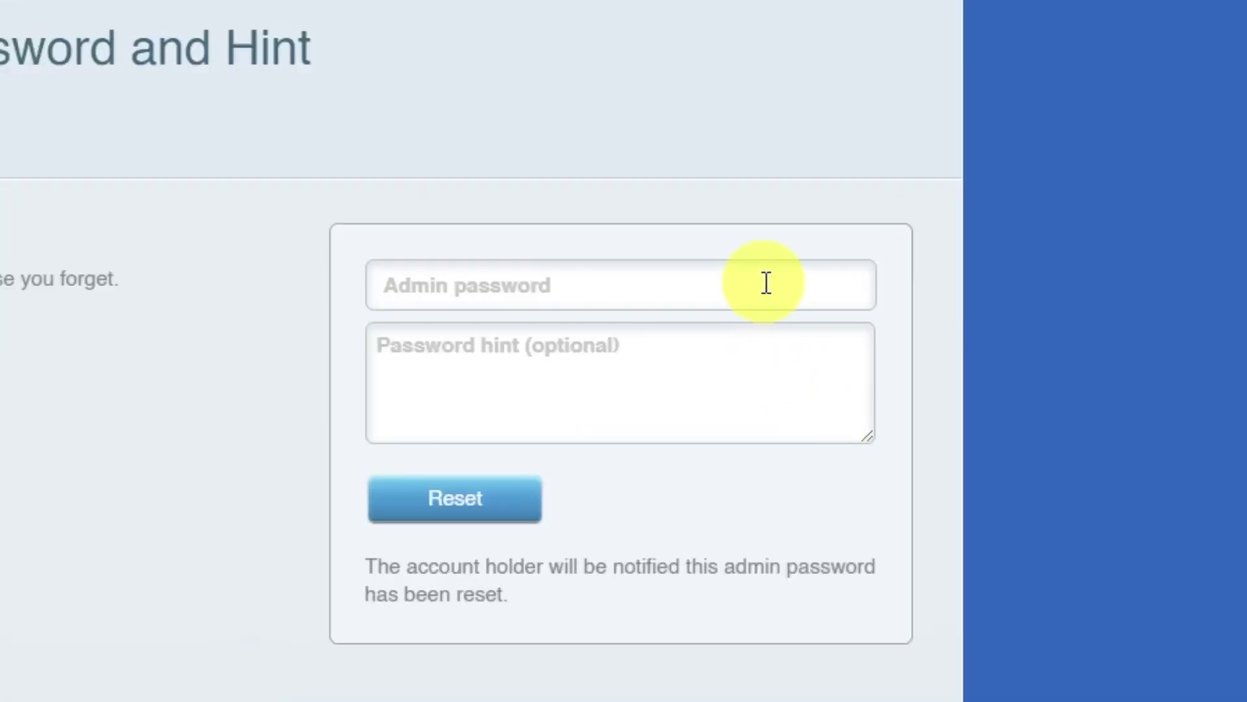
Save a new admin password with the password hint 'coffee'.
{"action": "left_click", "coordinate": [1162, 320]}
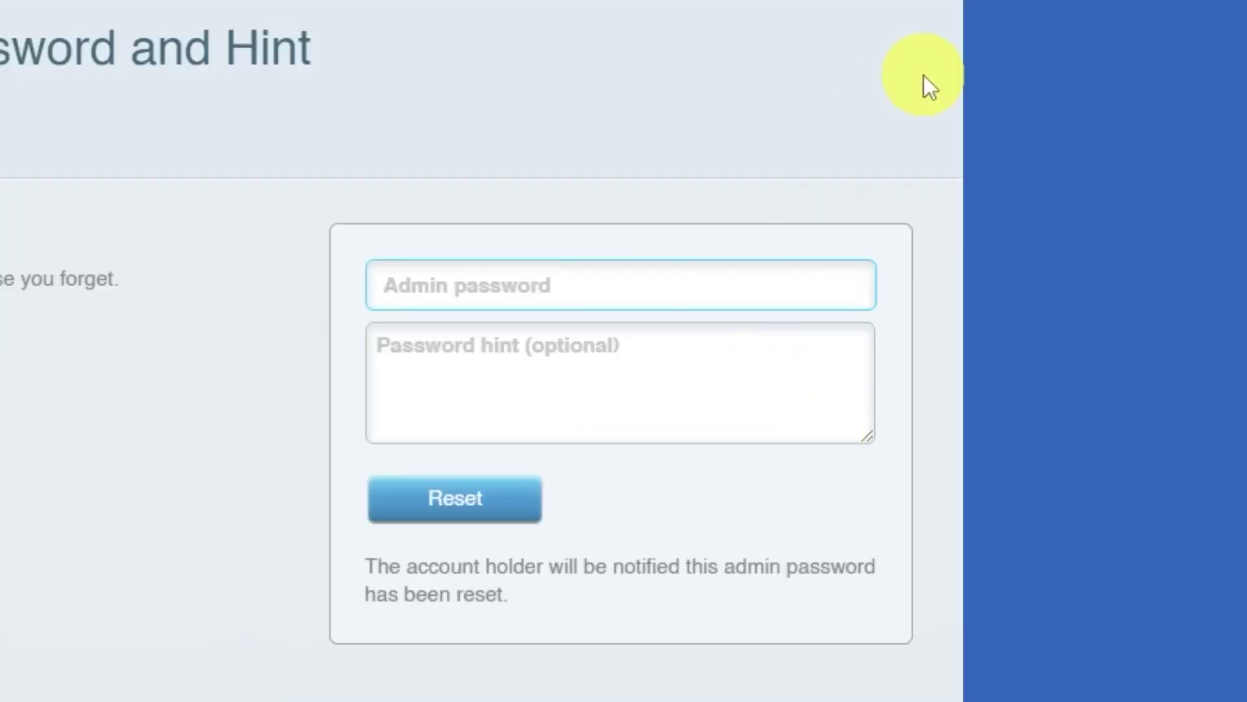
{"action": "type", "text": "•••••••••"}
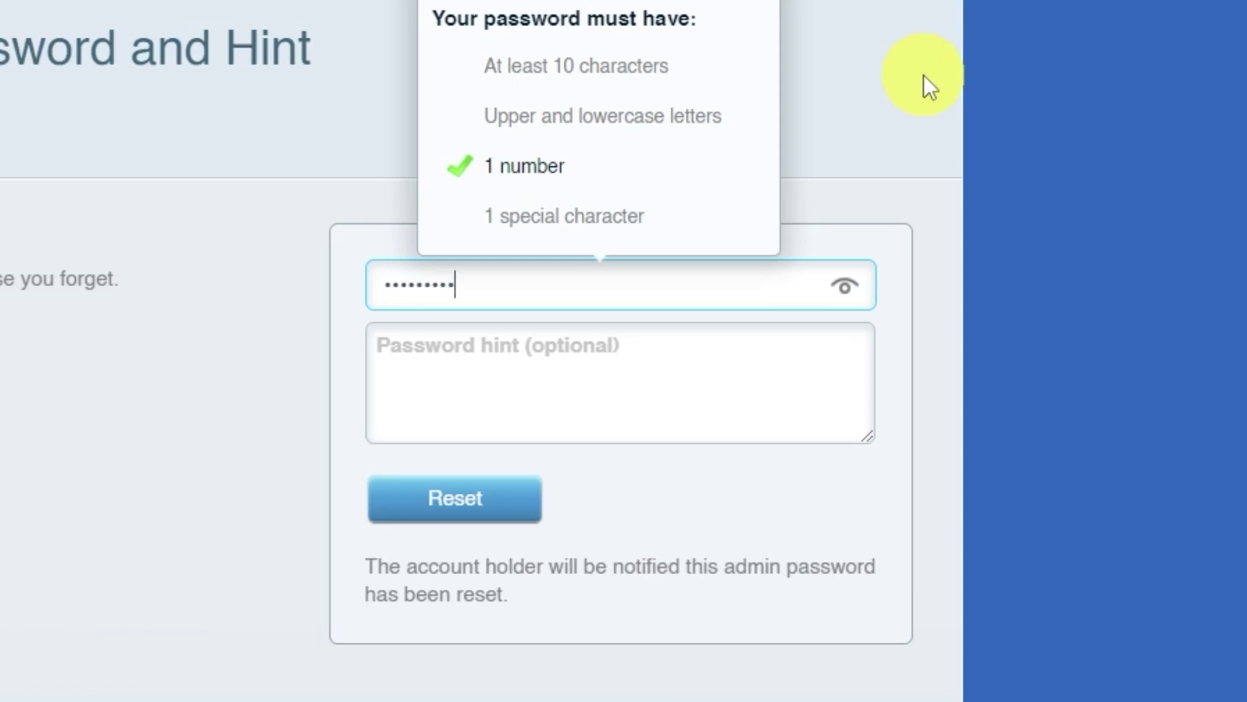
{"action": "type", "text": "••"}
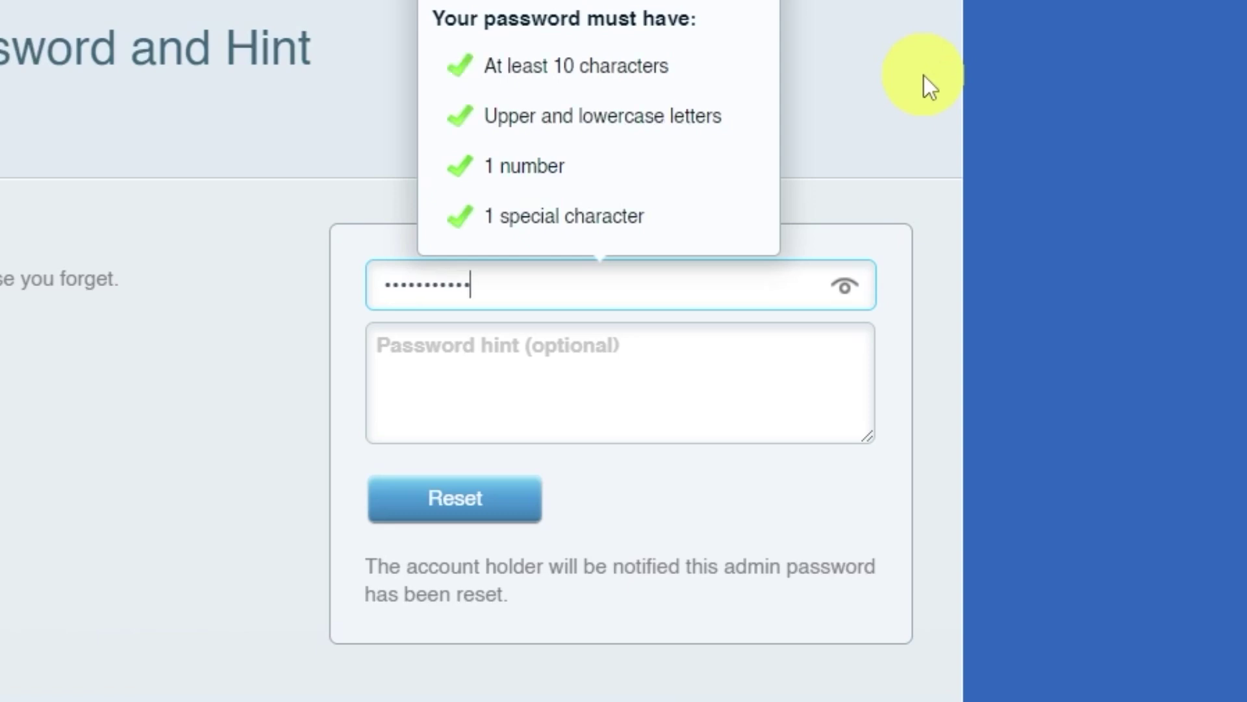
{"action": "left_click", "coordinate": [727, 364]}
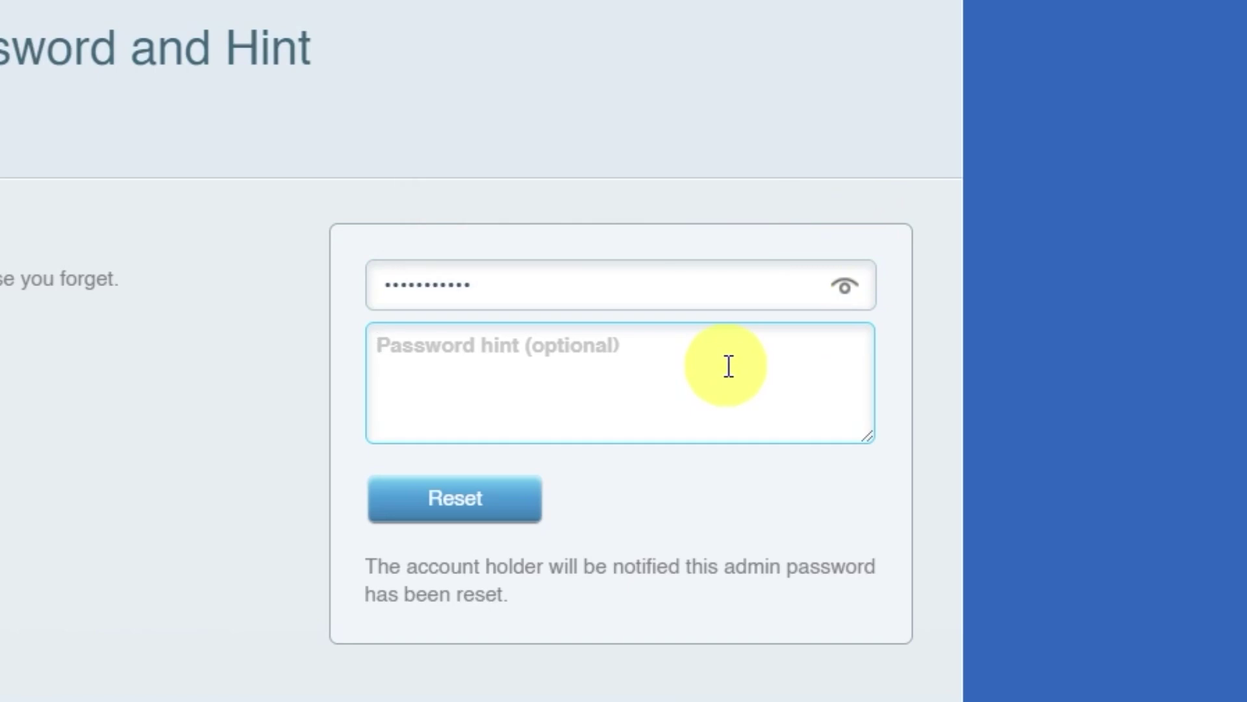
{"action": "type", "text": "coffee"}
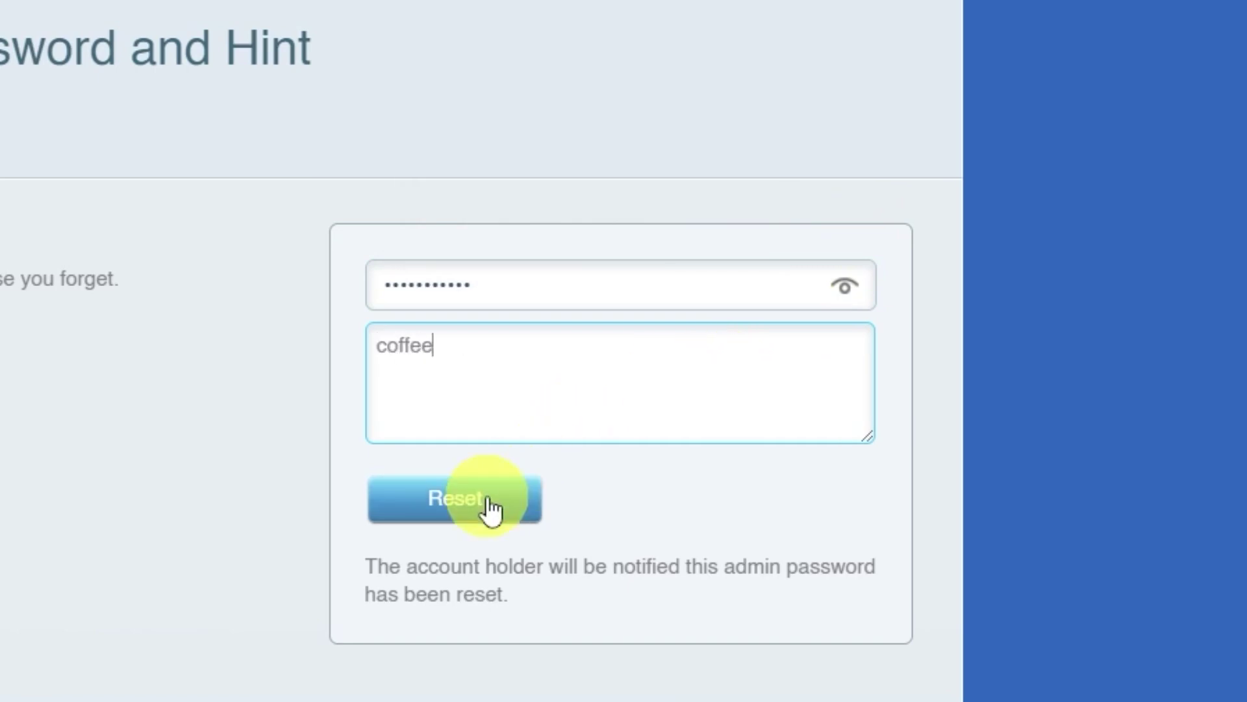
{"action": "left_click", "coordinate": [489, 504]}
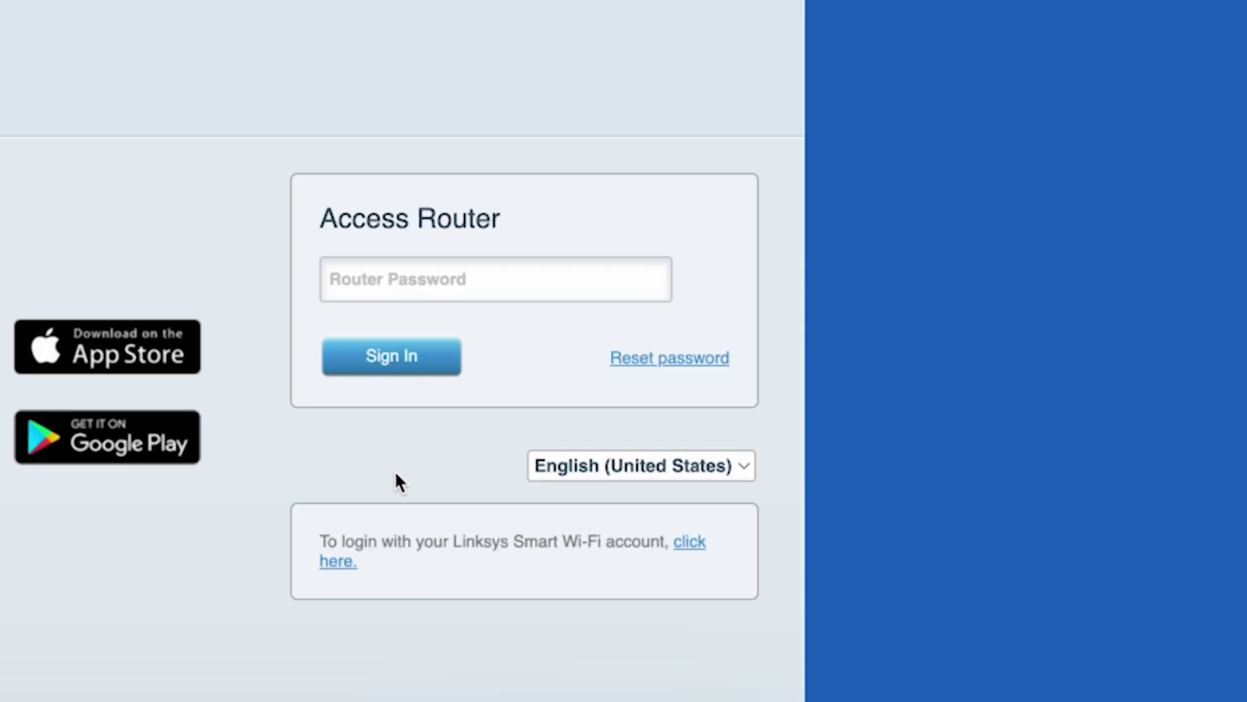
Sign in to the router dashboard using the new admin password.
{"action": "left_click", "coordinate": [441, 275]}
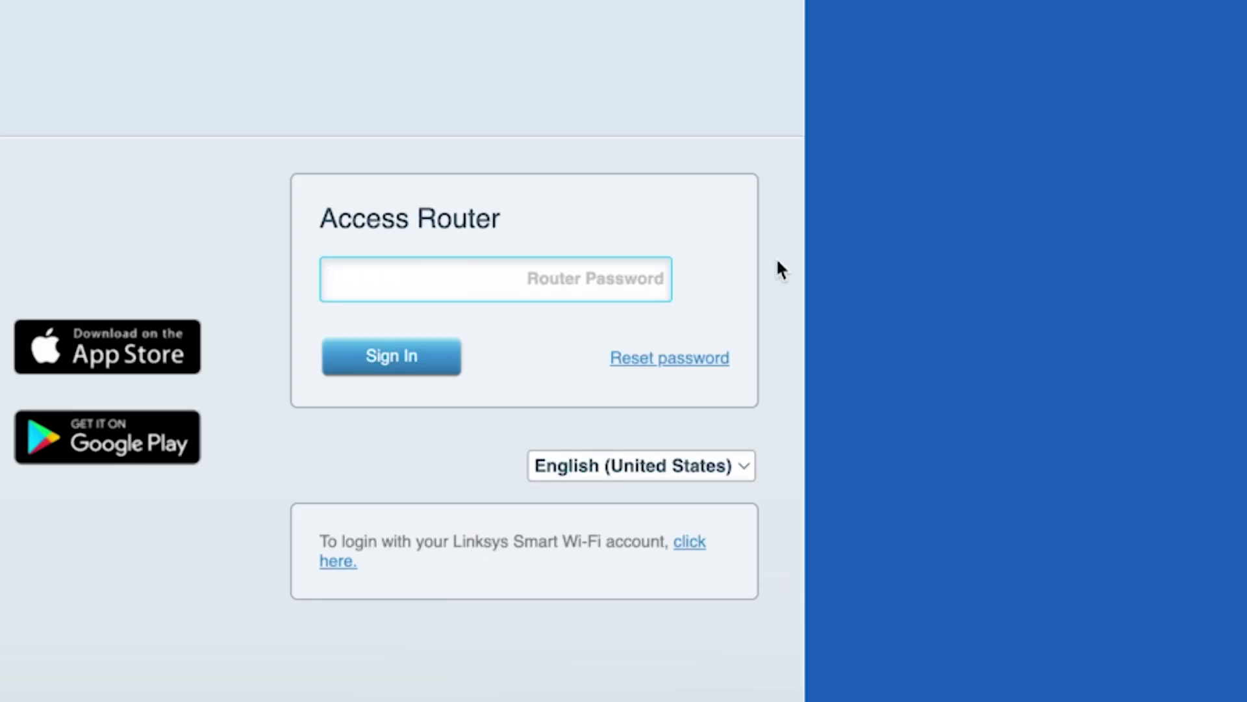
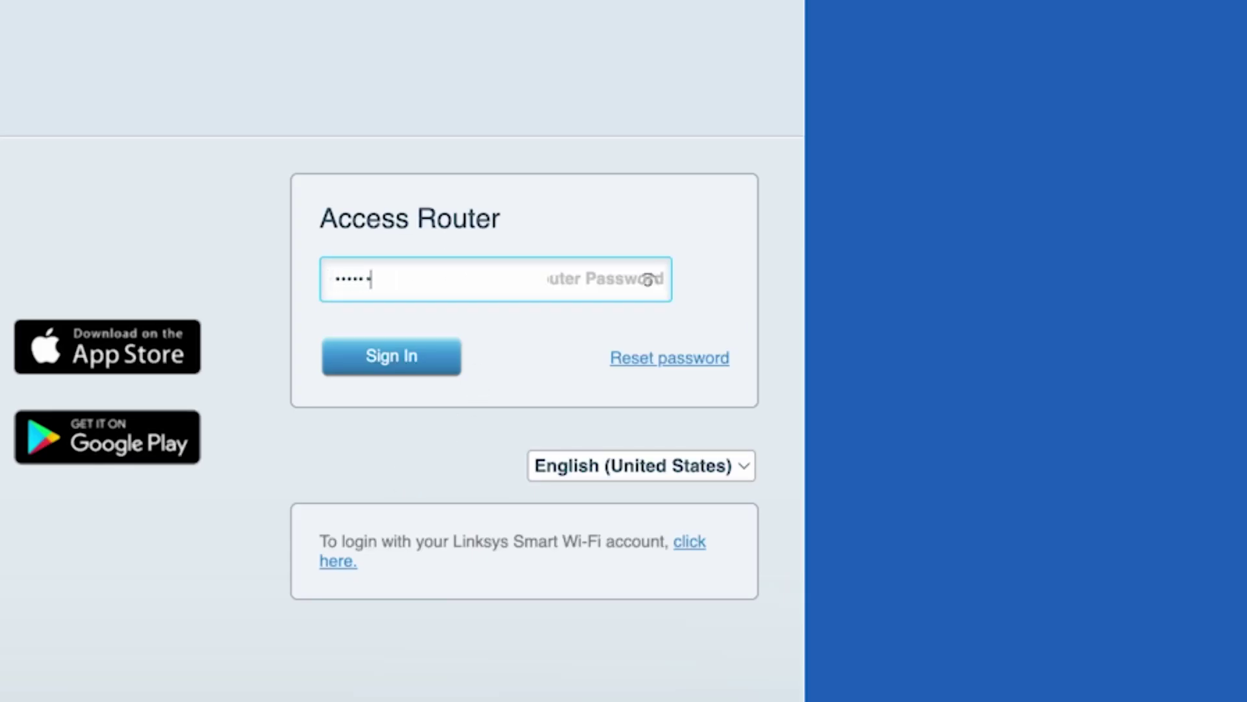
{"action": "left_click", "coordinate": [399, 363]}
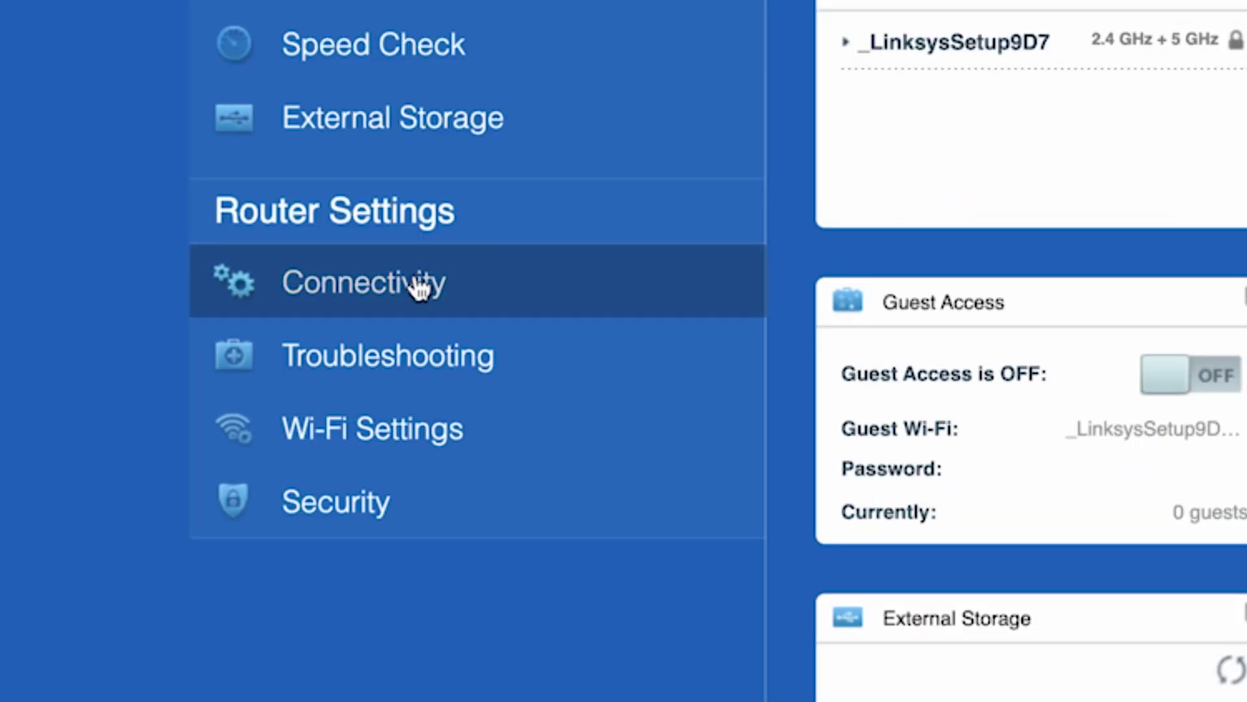
Open Connectivity's Internet Settings and make the connection type editable.
{"action": "left_click", "coordinate": [398, 281]}
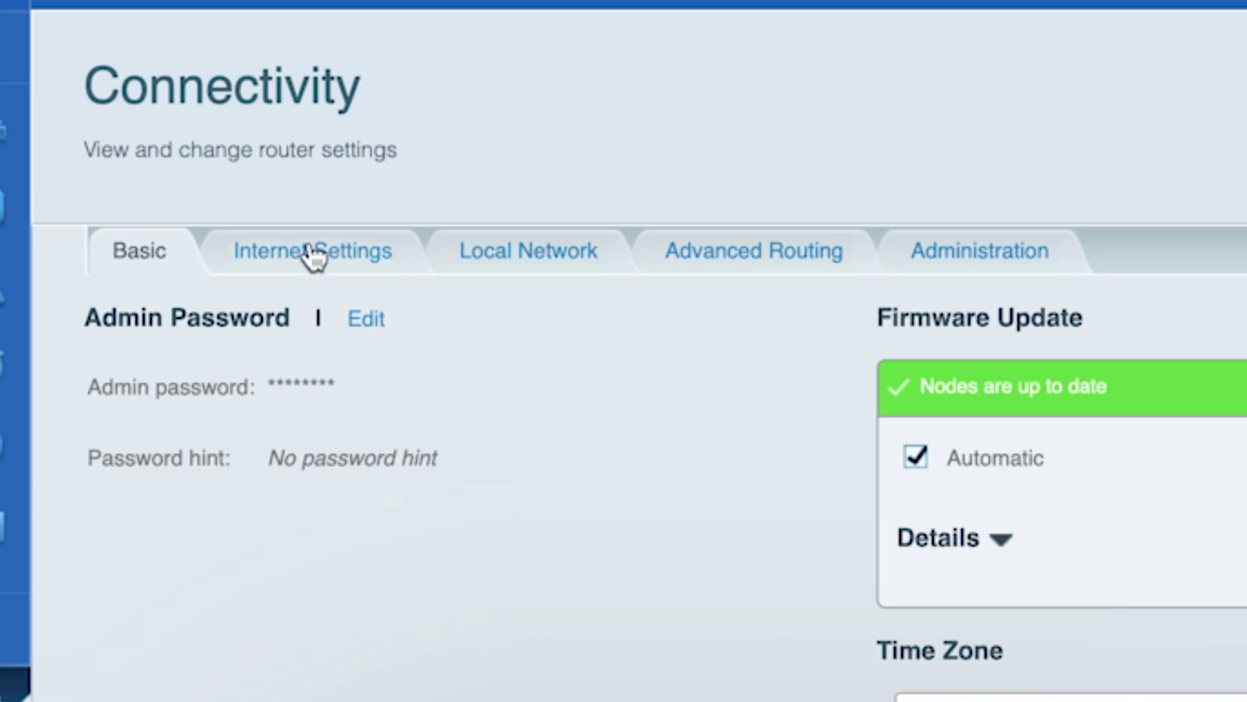
{"action": "left_click", "coordinate": [314, 258]}
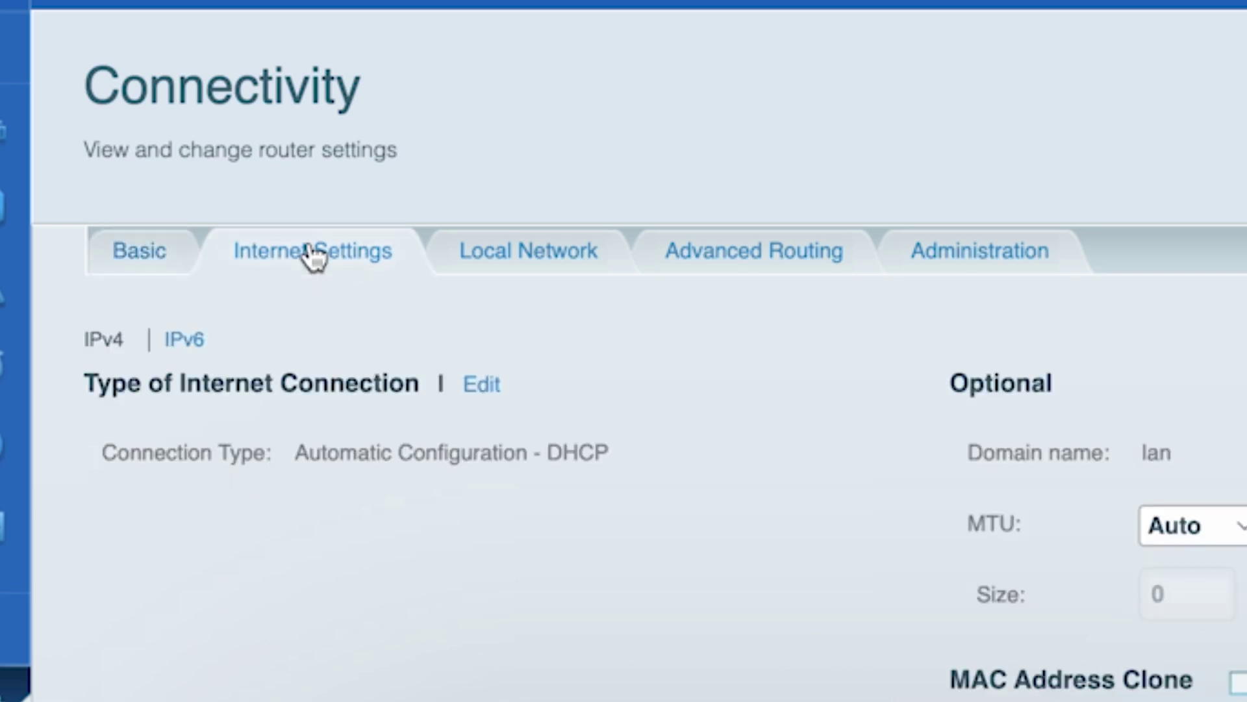
{"action": "left_click", "coordinate": [488, 389]}
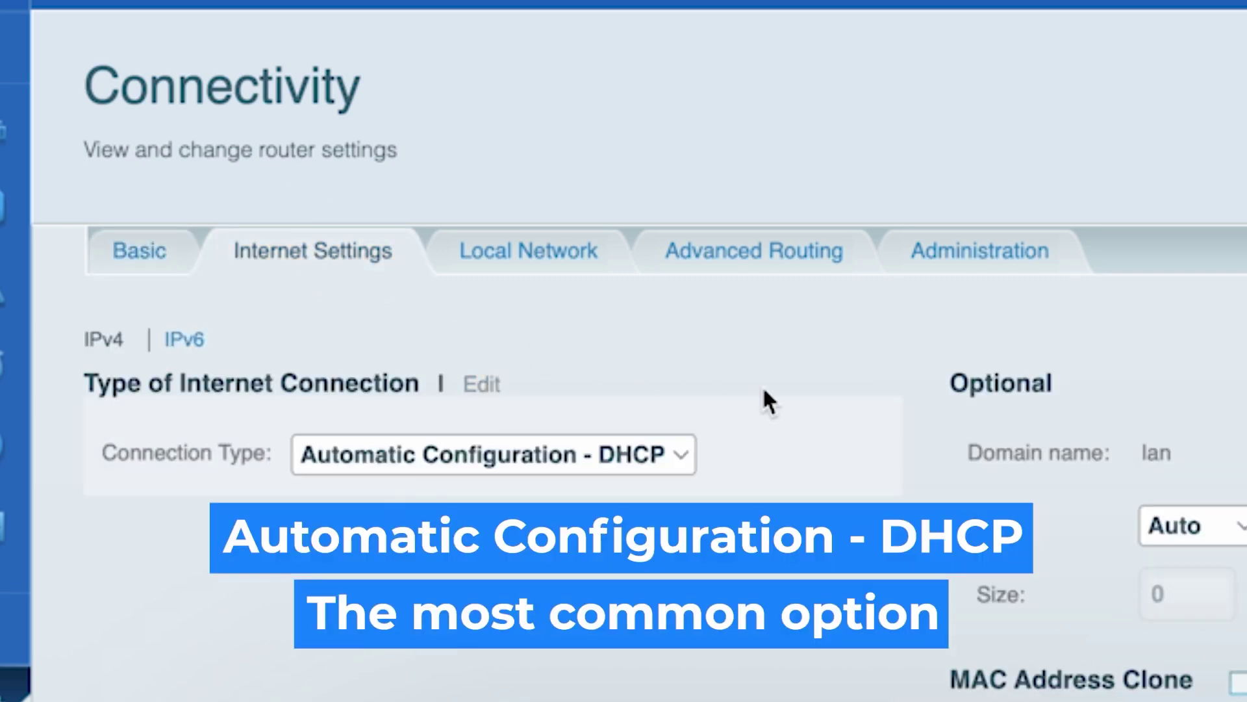
{"action": "left_click", "coordinate": [679, 454]}
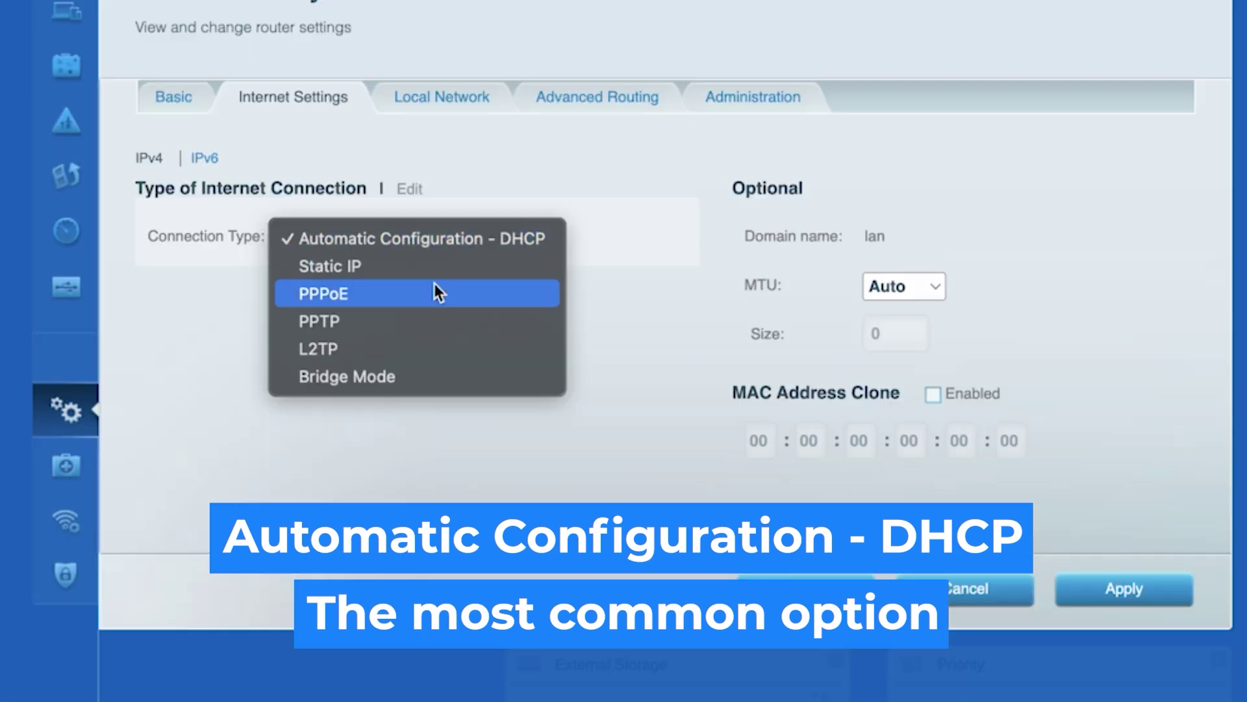
Preview Static IP, PPTP and L2TP, then apply Automatic Configuration - DHCP.
{"action": "left_click", "coordinate": [399, 268]}
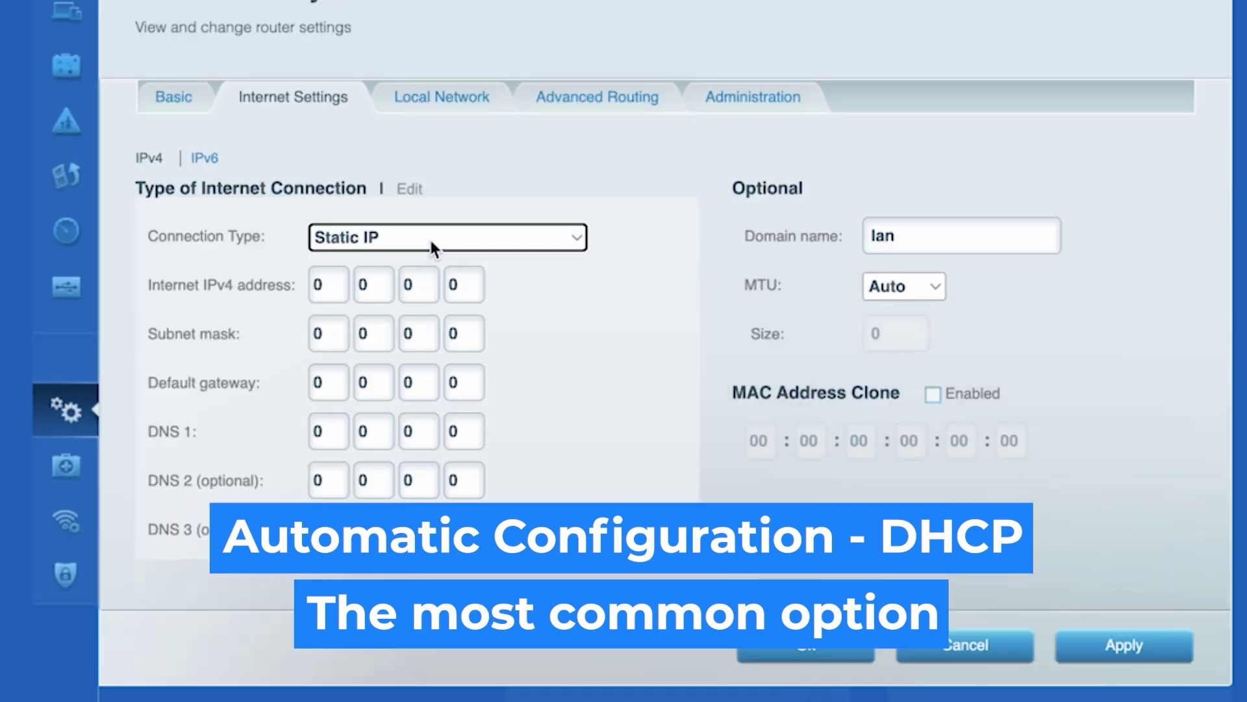
{"action": "left_click", "coordinate": [430, 236]}
{"action": "left_click", "coordinate": [391, 291]}
{"action": "left_click", "coordinate": [417, 235]}
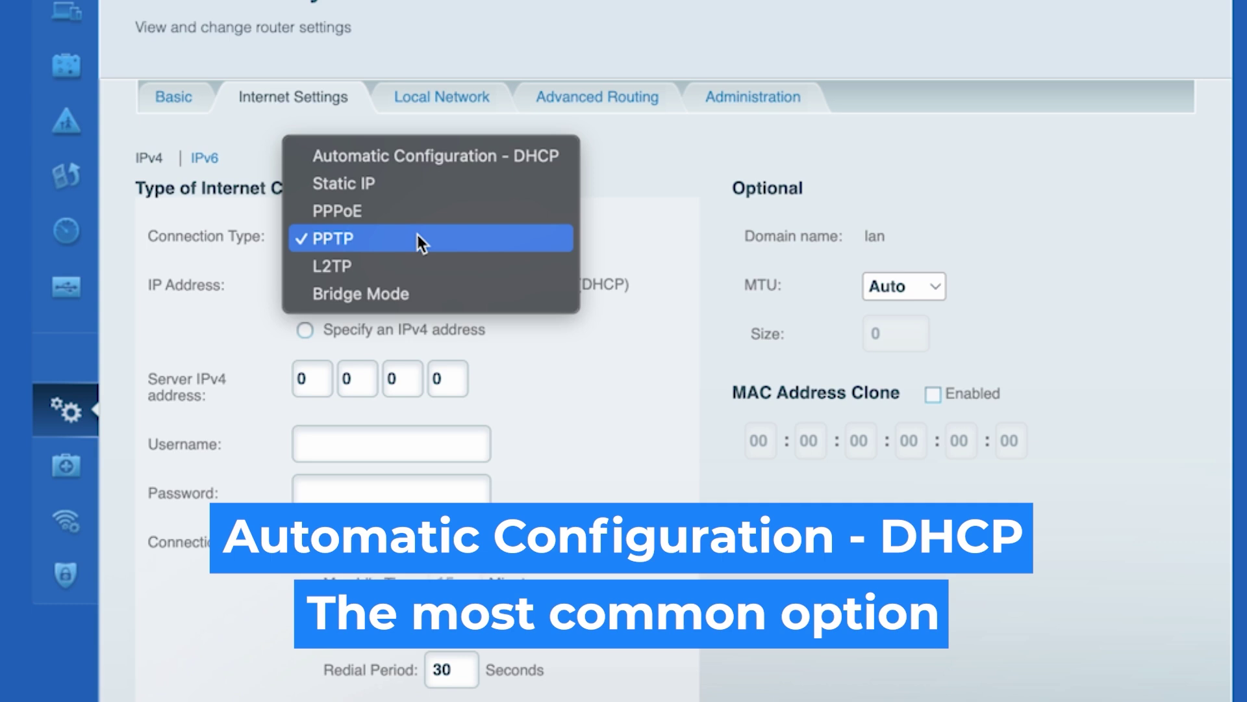
{"action": "left_click", "coordinate": [397, 266]}
{"action": "left_click", "coordinate": [556, 242]}
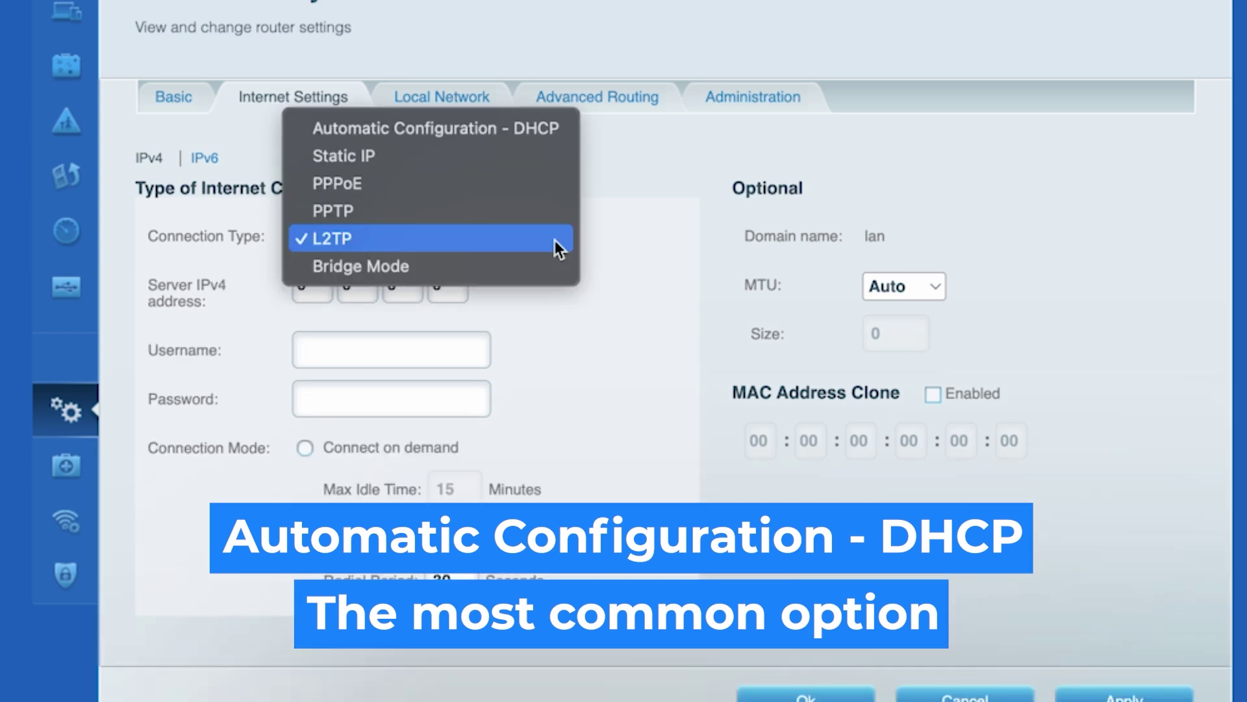
{"action": "left_click", "coordinate": [548, 130]}
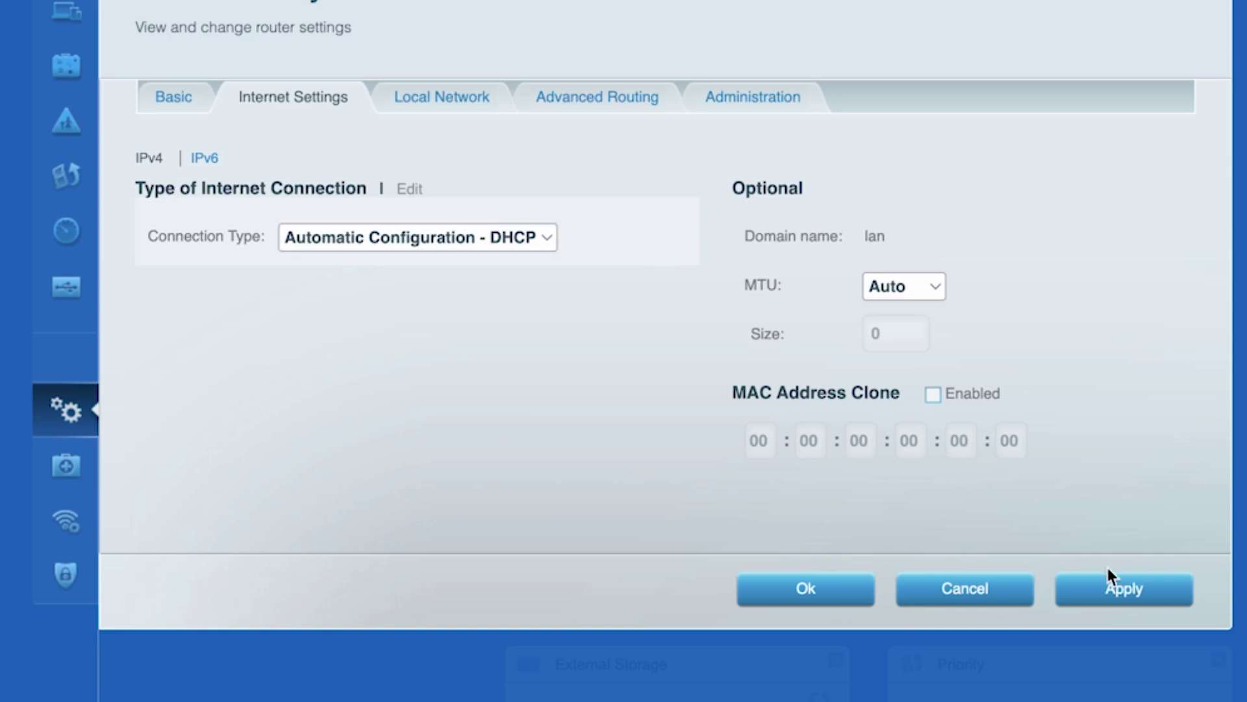
{"action": "left_click", "coordinate": [1144, 593]}
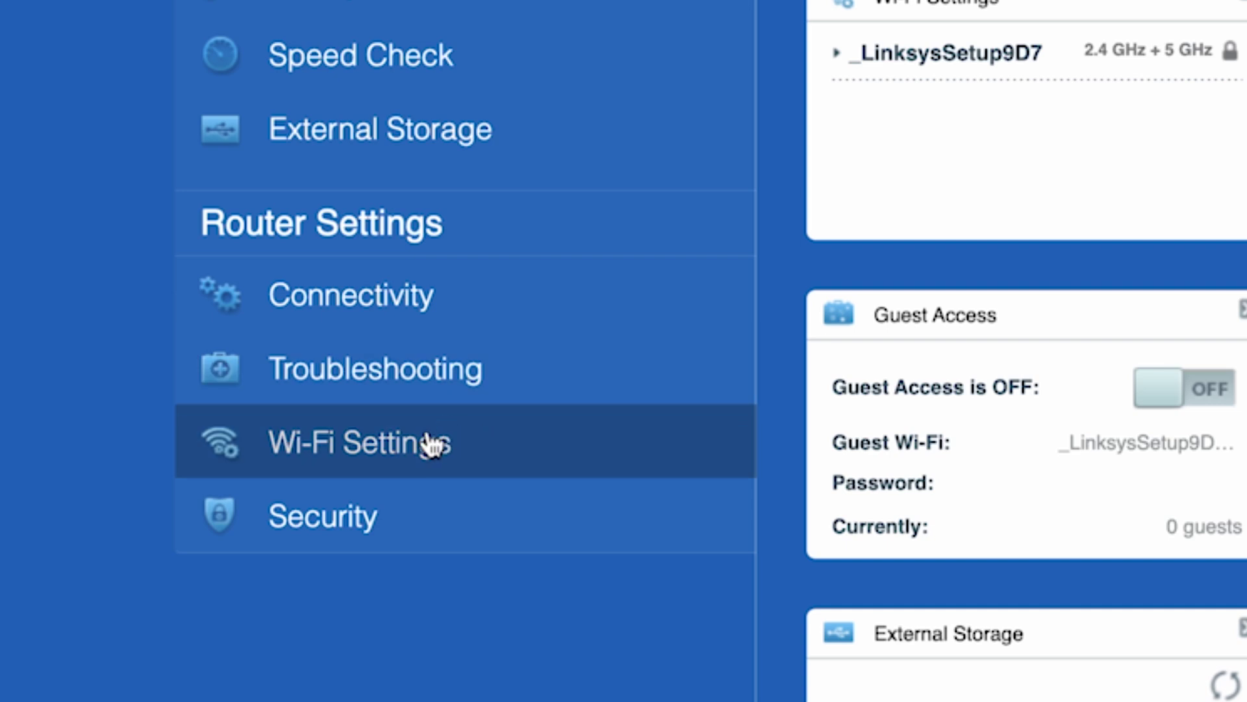
Rename the 2.4 GHz Wi-Fi network to 'Linksys' and give it a new password.
{"action": "left_click", "coordinate": [432, 442]}
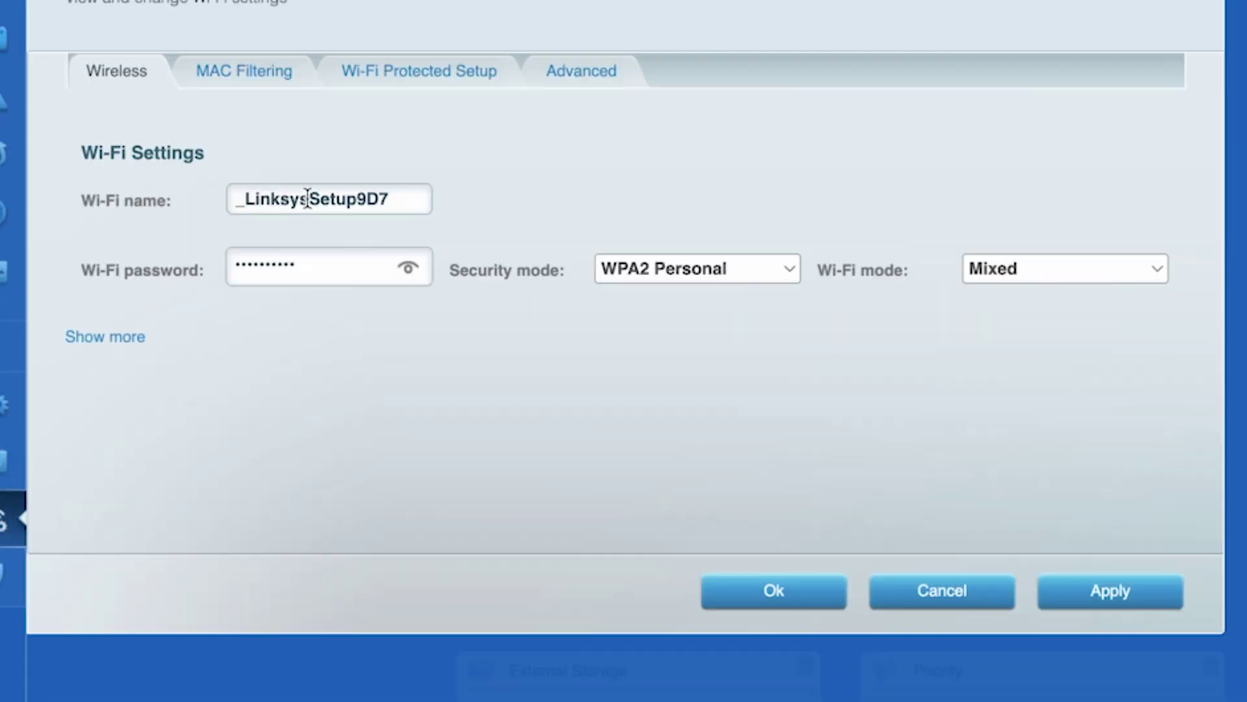
{"action": "left_click_drag", "start_coordinate": [307, 198], "coordinate": [357, 178]}
{"action": "key", "text": "BackSpace"}
{"action": "left_click_drag", "start_coordinate": [241, 199], "coordinate": [213, 200]}
{"action": "key", "text": "BackSpace"}
{"action": "left_click", "coordinate": [408, 268]}
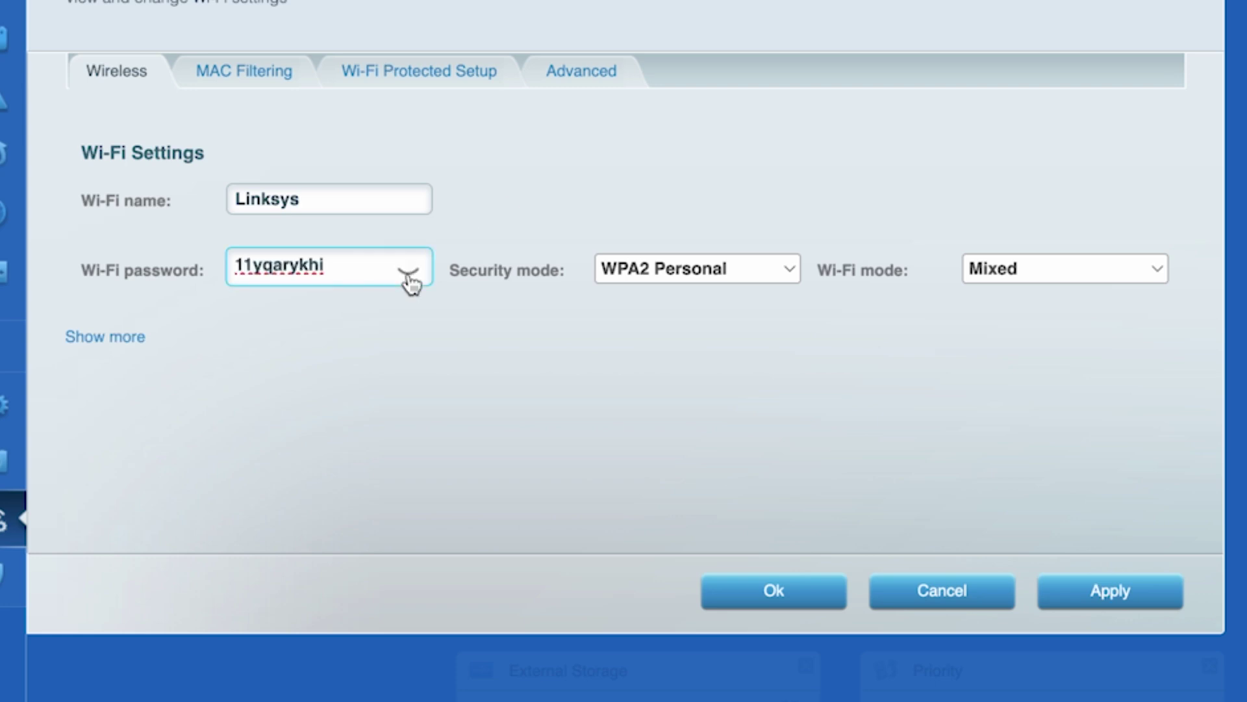
{"action": "left_click_drag", "start_coordinate": [328, 266], "coordinate": [223, 268]}
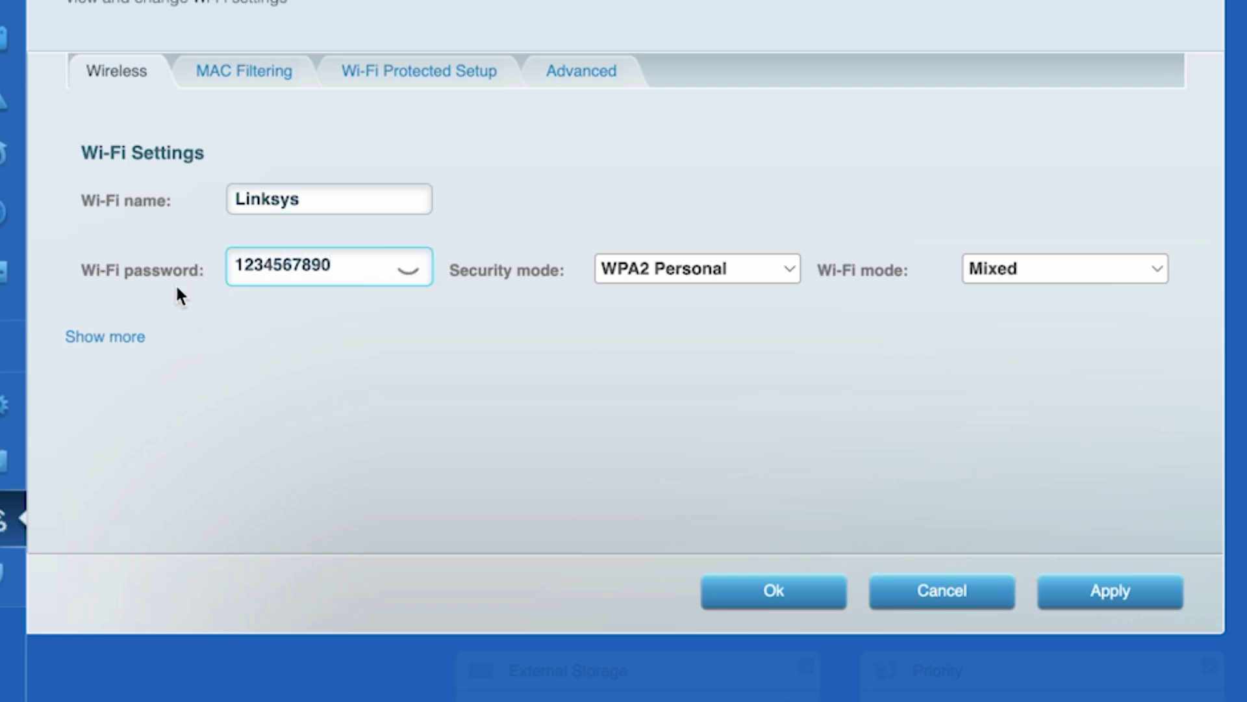
Name the 5 GHz band 'Linksys 5G' with the same new password and apply.
{"action": "left_click", "coordinate": [108, 339]}
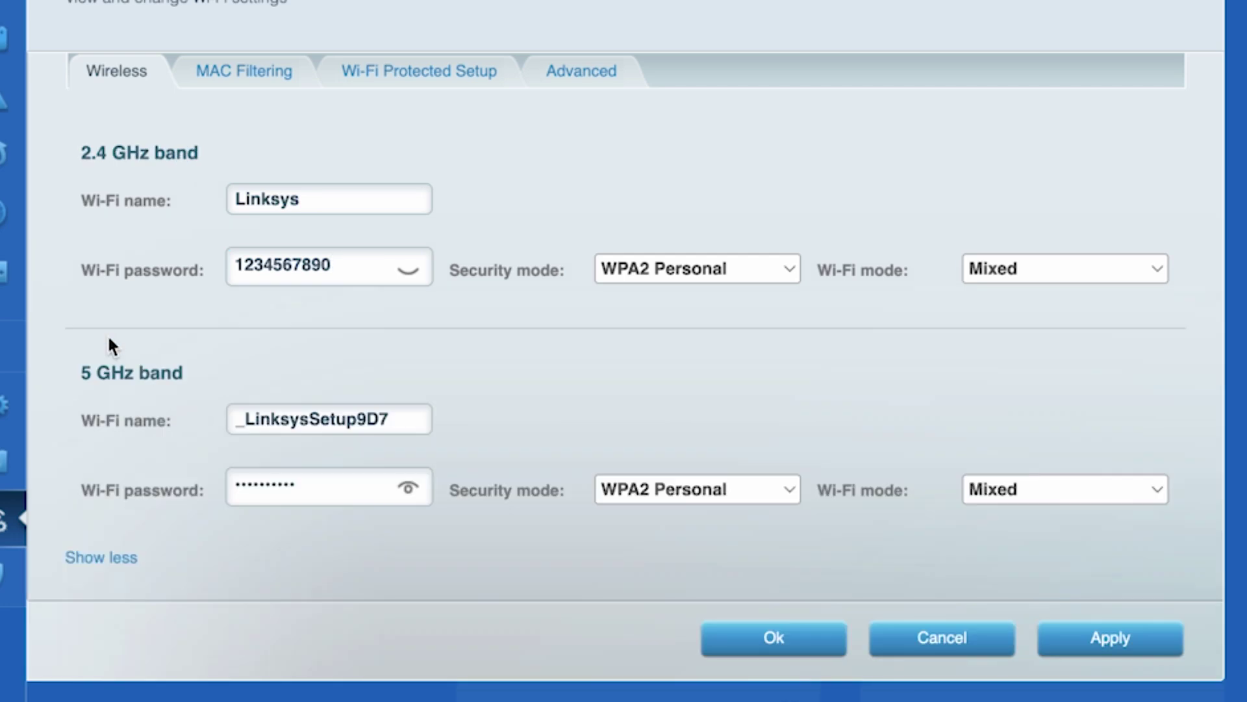
{"action": "left_click", "coordinate": [267, 419]}
{"action": "left_click_drag", "start_coordinate": [300, 419], "coordinate": [407, 419]}
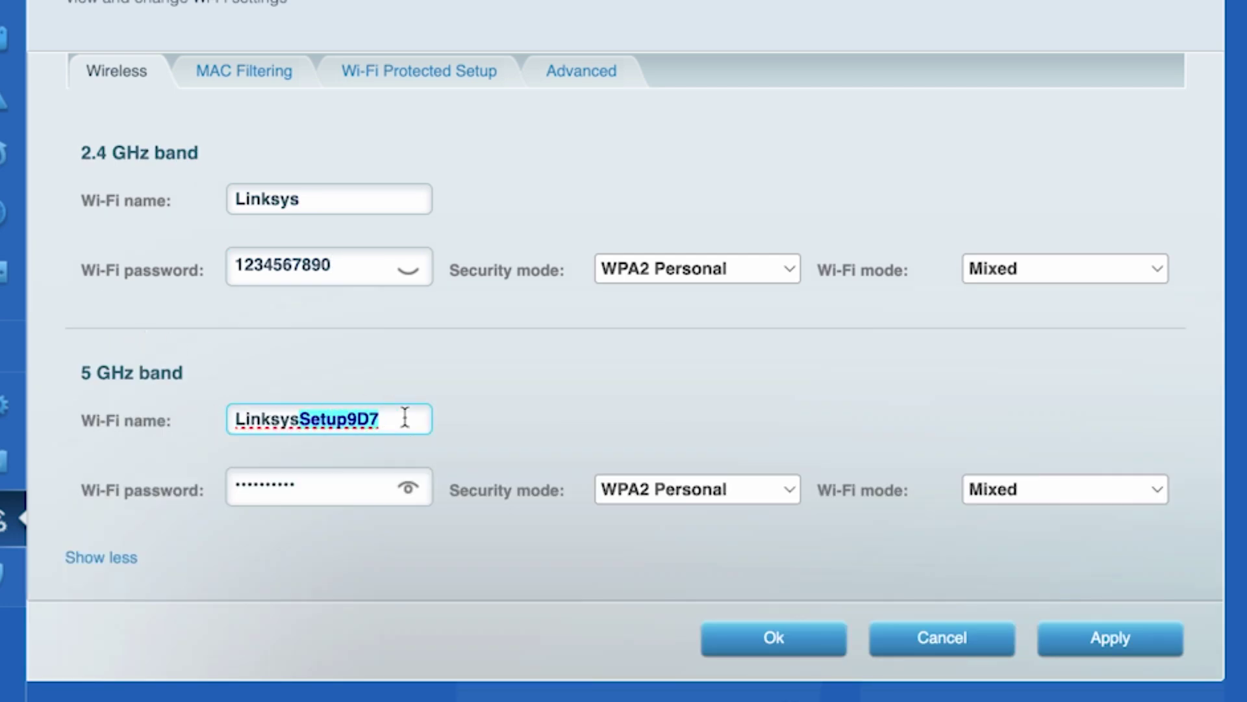
{"action": "type", "text": "5G"}
{"action": "left_click", "coordinate": [408, 487]}
{"action": "double_click", "coordinate": [375, 487]}
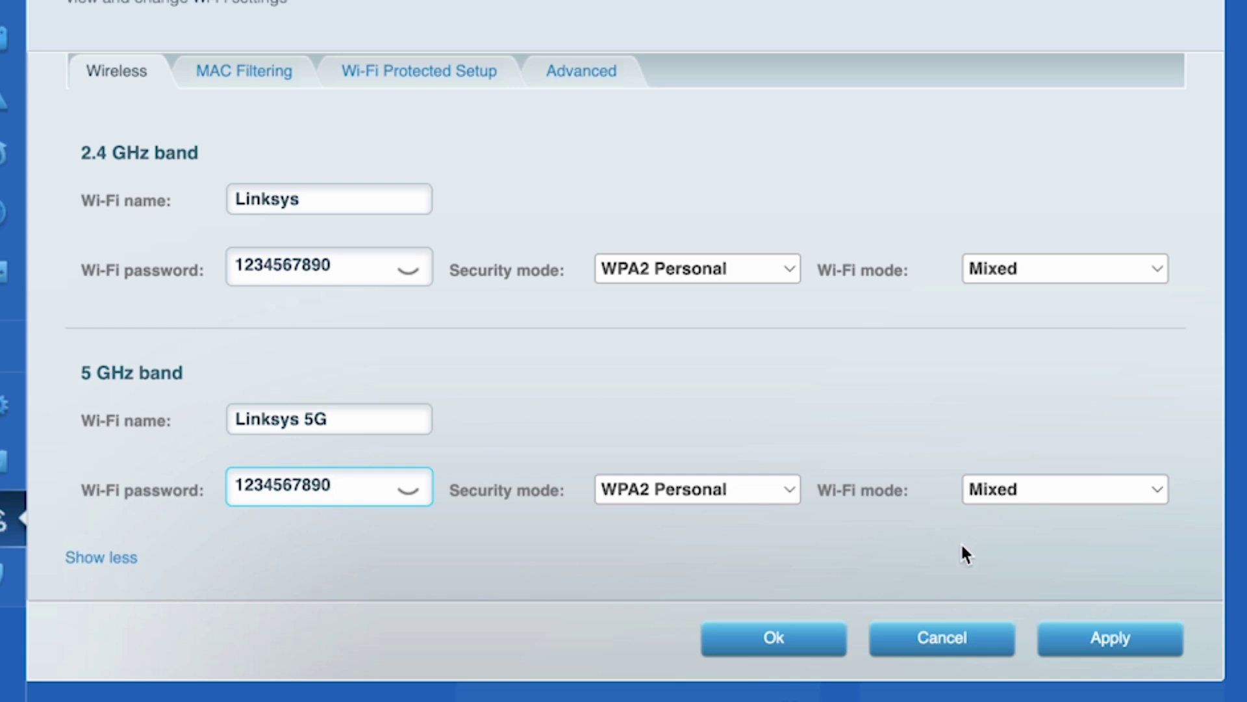
{"action": "left_click", "coordinate": [1105, 635]}
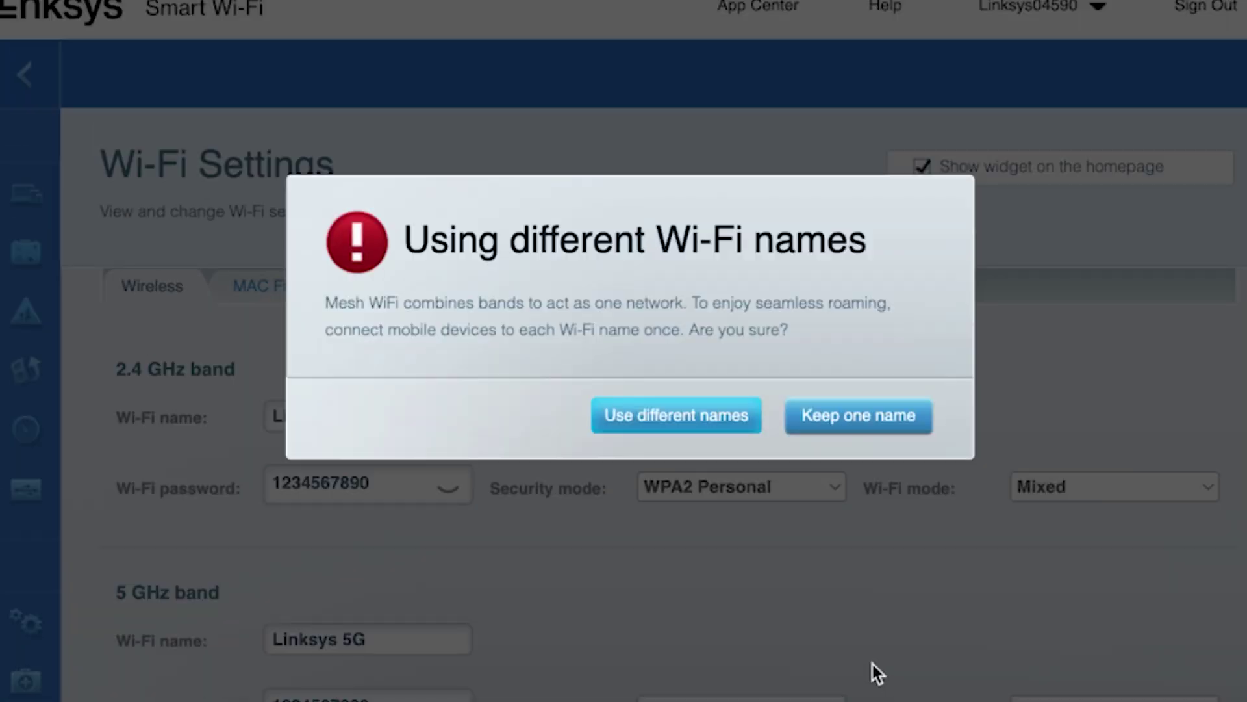
Keep different names for each band and confirm updating the Wi-Fi settings.
{"action": "left_click", "coordinate": [713, 423]}
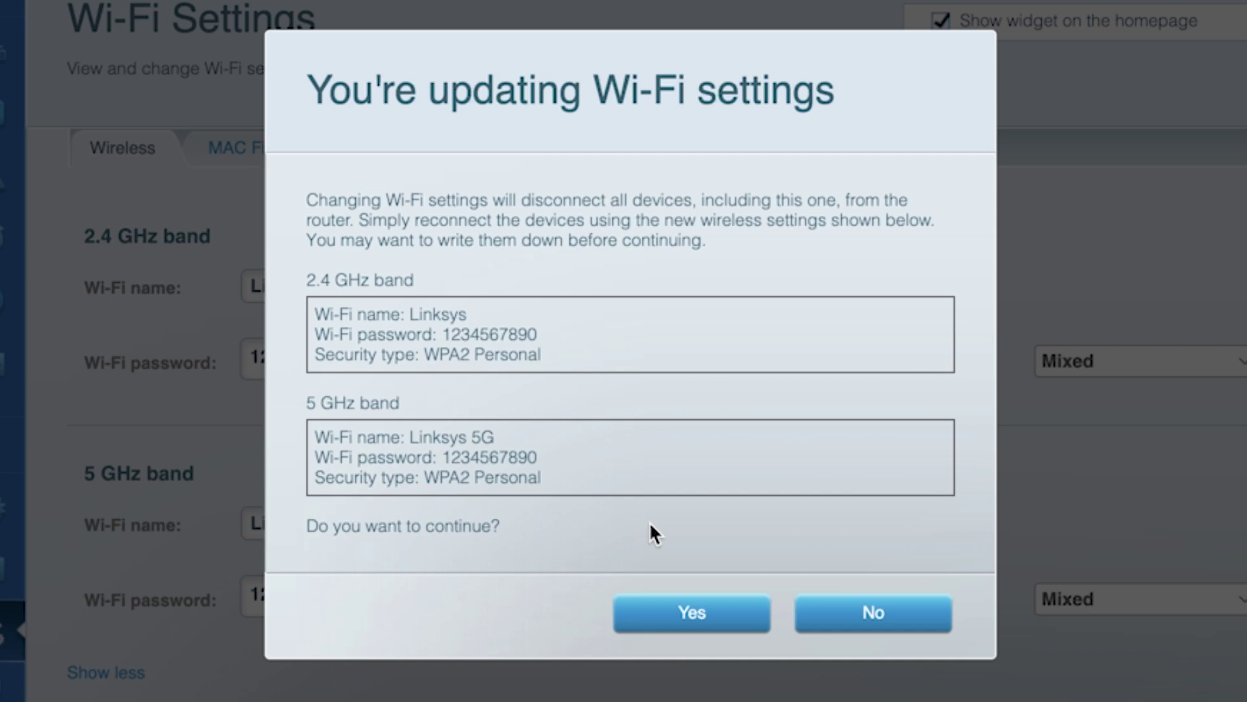
{"action": "left_click", "coordinate": [664, 608]}
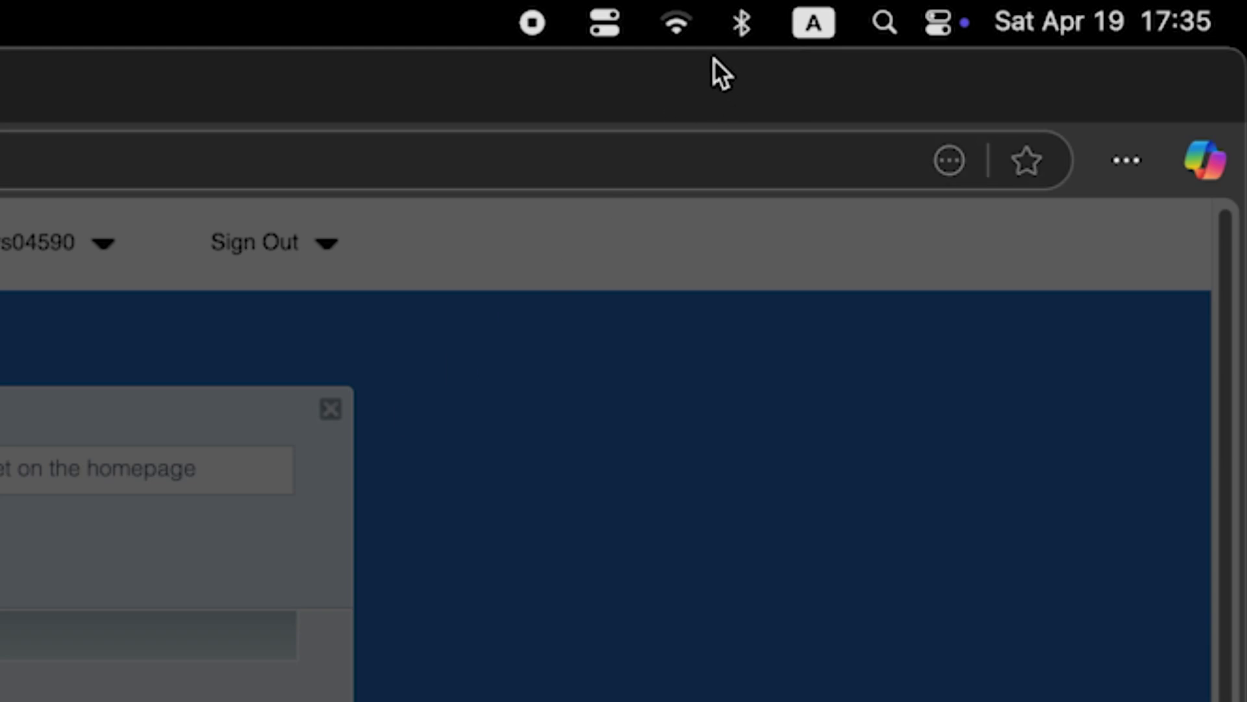
Check Wi-Fi, dismiss the notice, test a 'hghghghg' search in a new tab, then close it.
{"action": "left_click", "coordinate": [678, 24]}
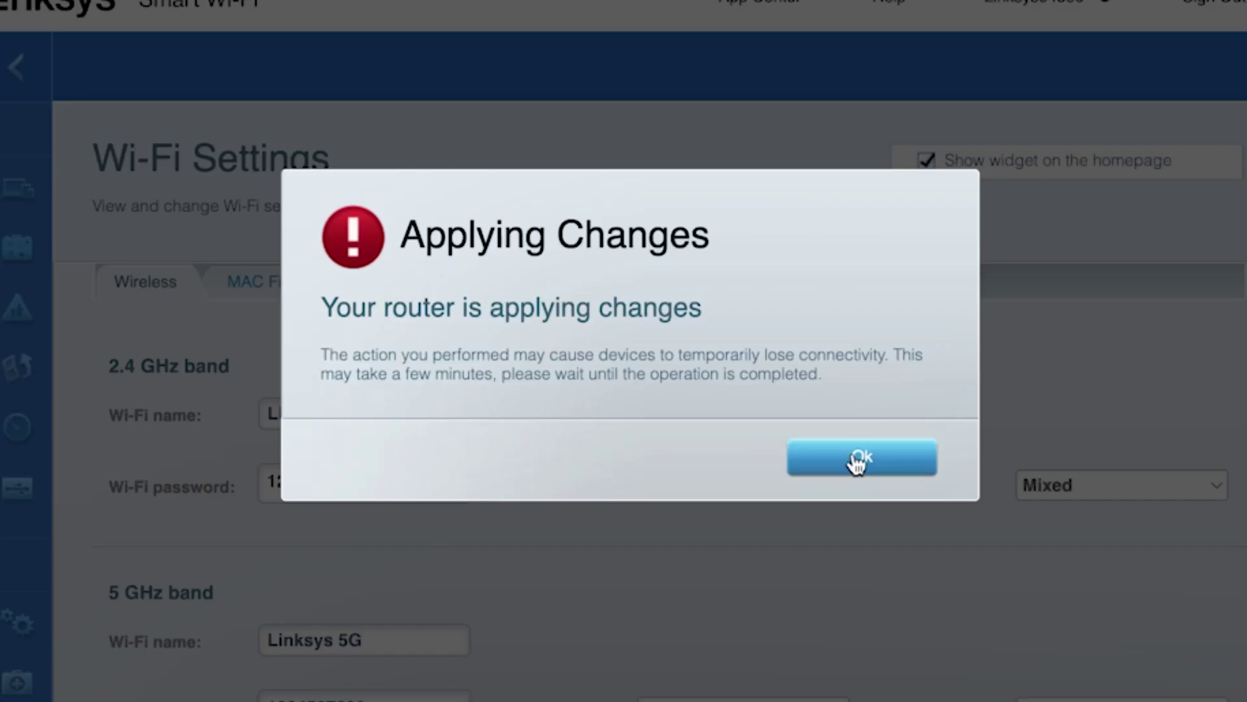
{"action": "left_click", "coordinate": [856, 463]}
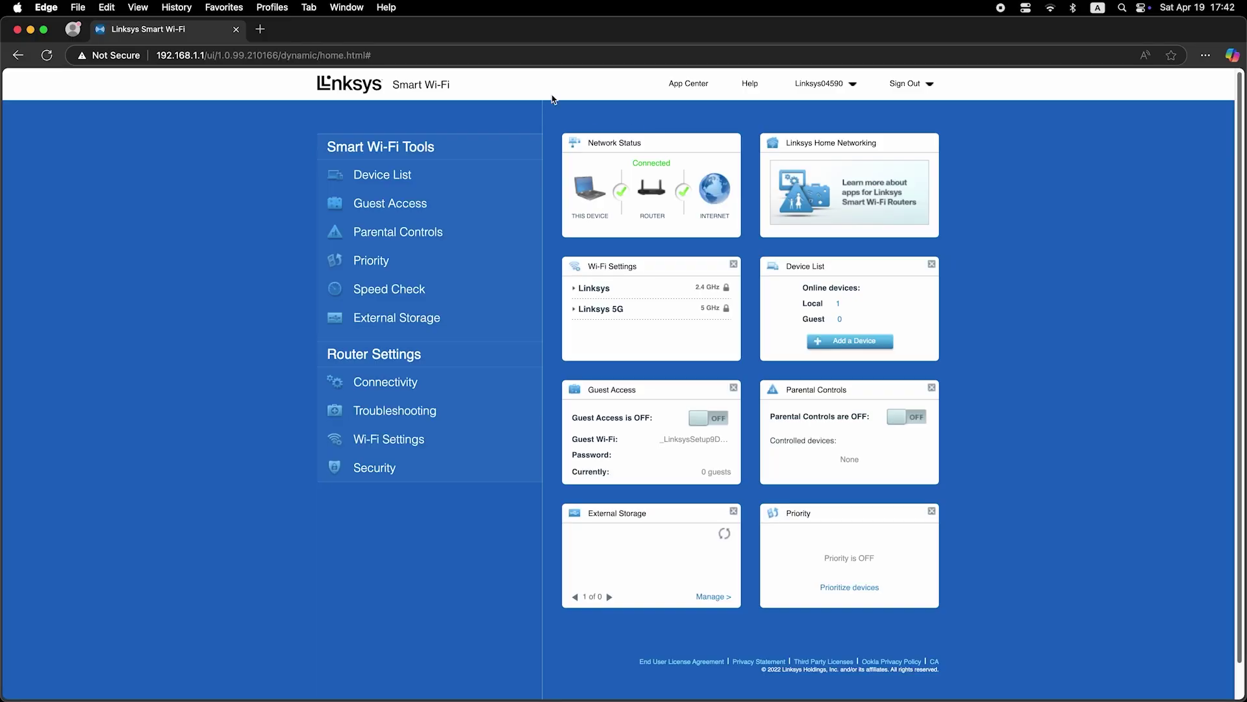
{"action": "left_click", "coordinate": [262, 30]}
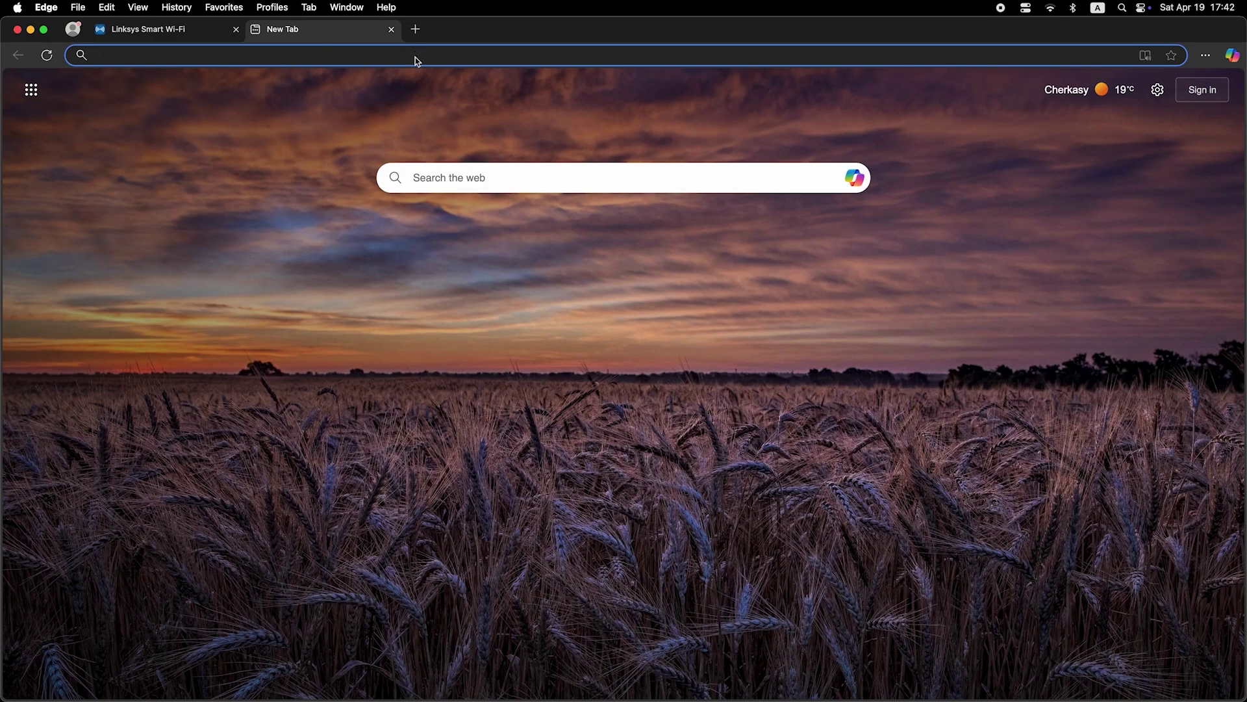
{"action": "type", "text": "hghghghg"}
{"action": "key", "text": "Return"}
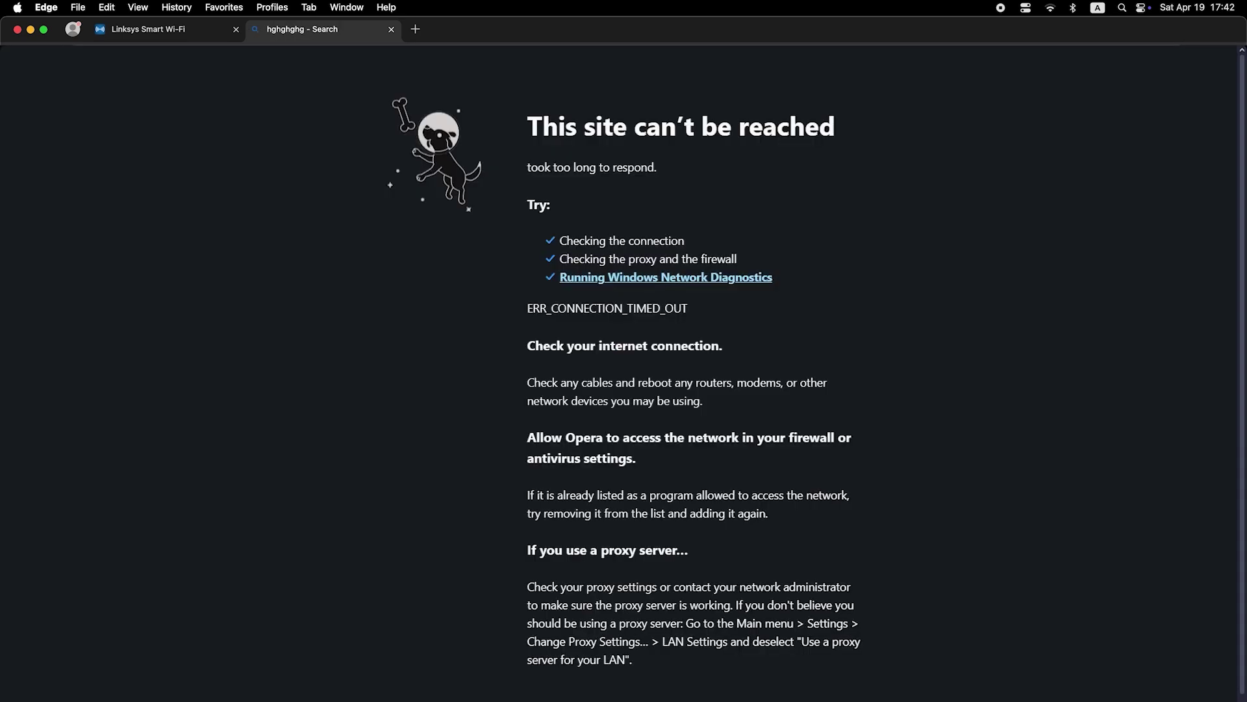
{"action": "left_click", "coordinate": [391, 29]}
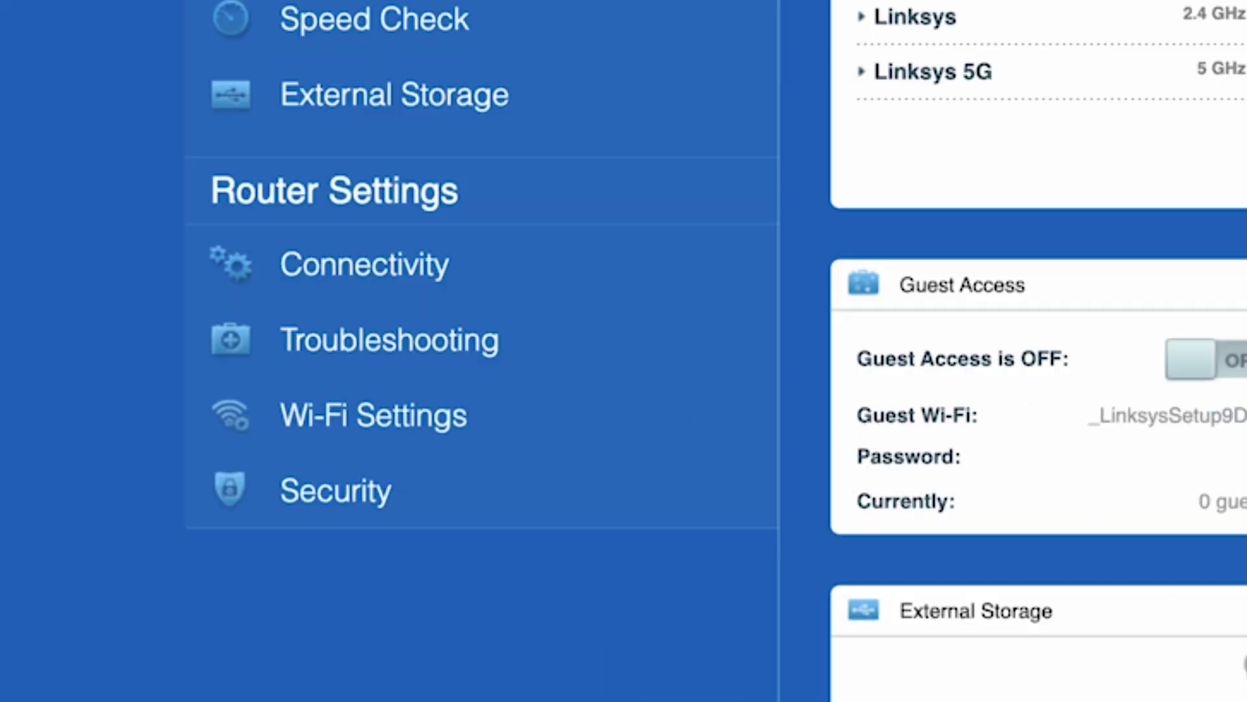
Enable and apply MAC Address Clone in Internet Settings, then untick it and close Connectivity.
{"action": "left_click", "coordinate": [482, 258]}
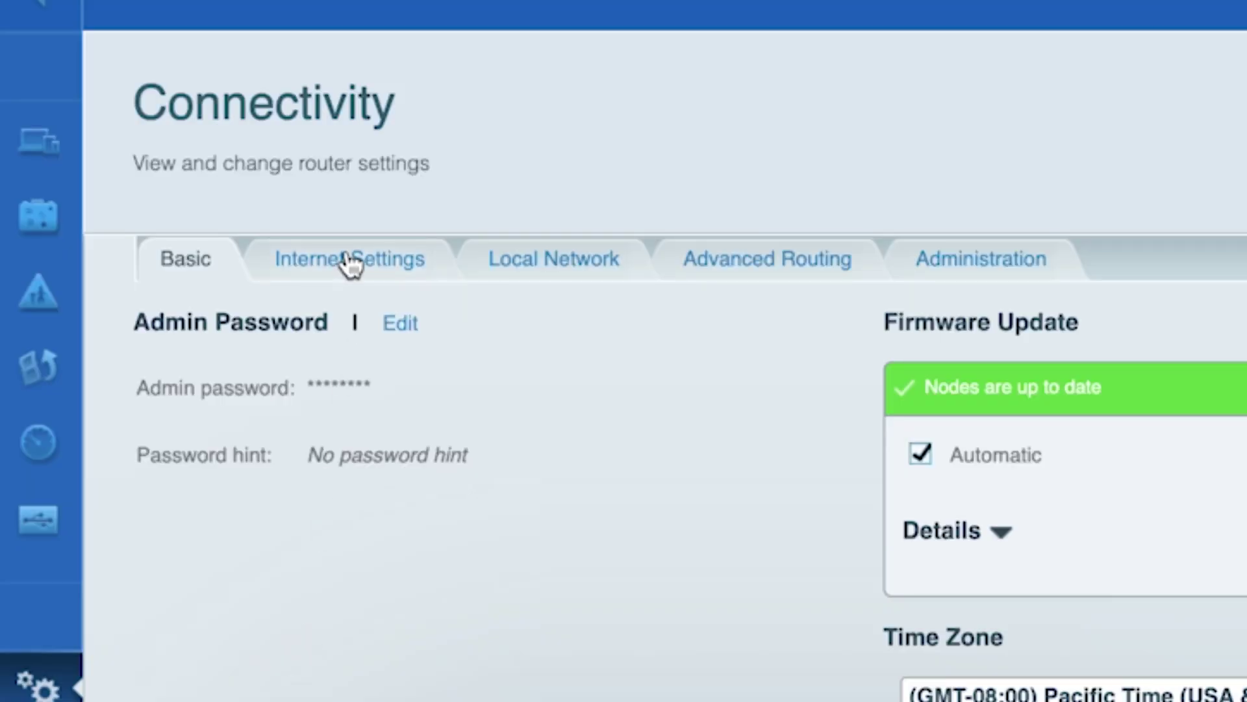
{"action": "left_click", "coordinate": [350, 263]}
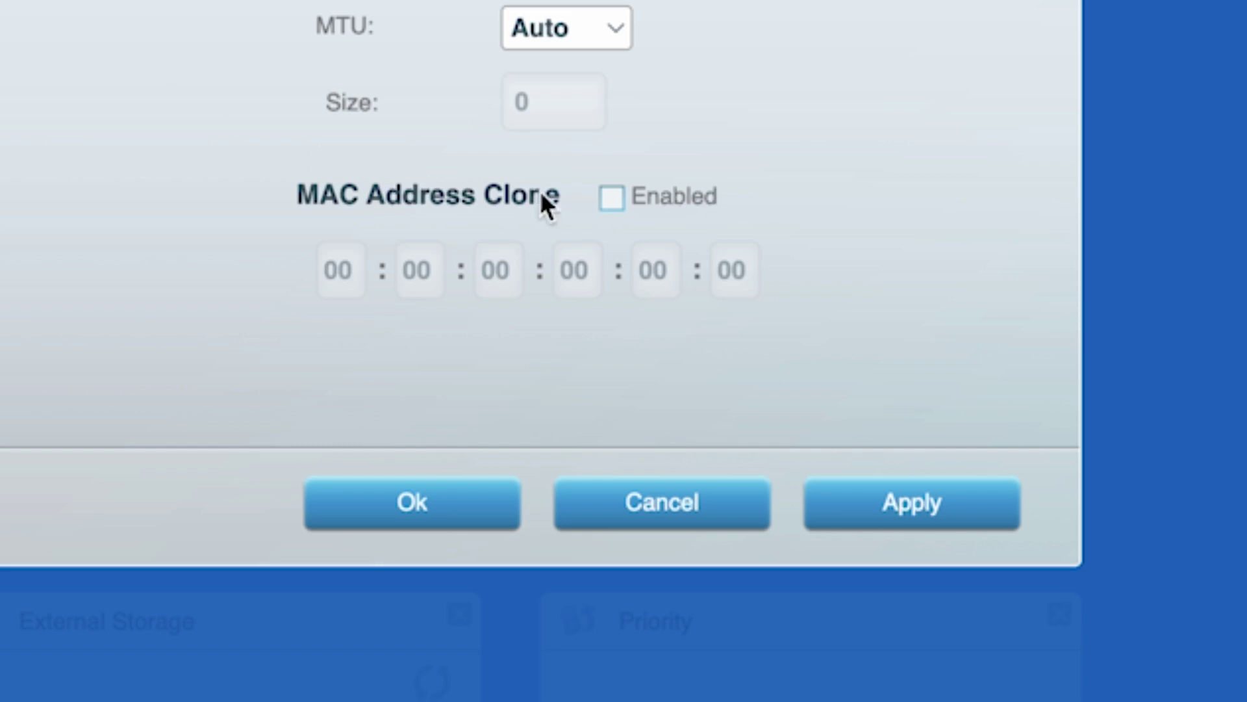
{"action": "left_click", "coordinate": [612, 197]}
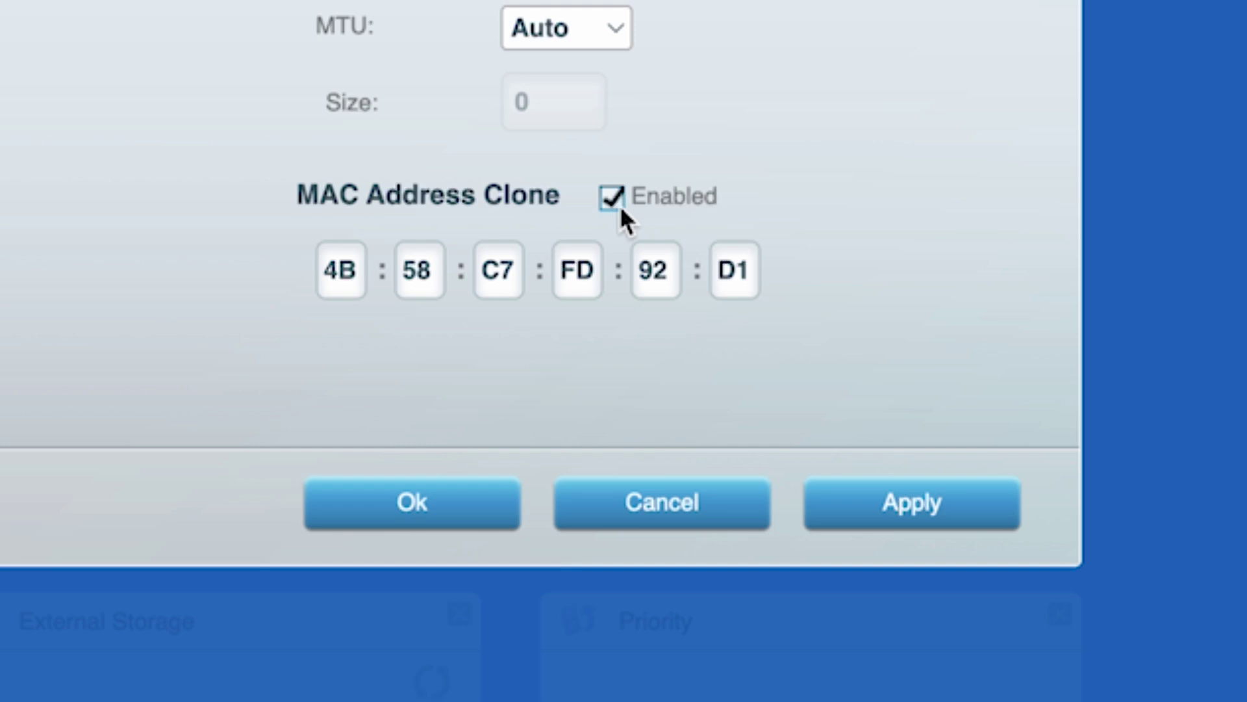
{"action": "left_click", "coordinate": [913, 510]}
{"action": "left_click", "coordinate": [611, 198]}
{"action": "left_click", "coordinate": [487, 510]}
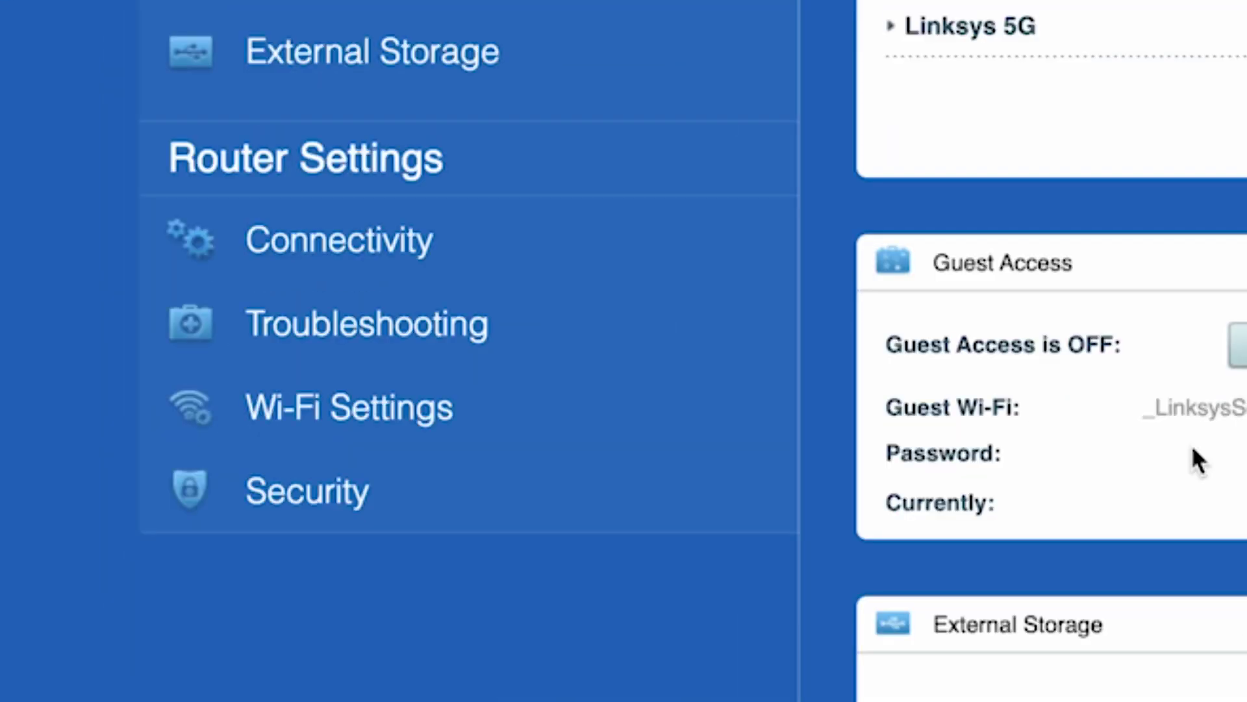
Restart the mesh WiFi system from Troubleshooting > Diagnostics and confirm the restart.
{"action": "left_click", "coordinate": [220, 497]}
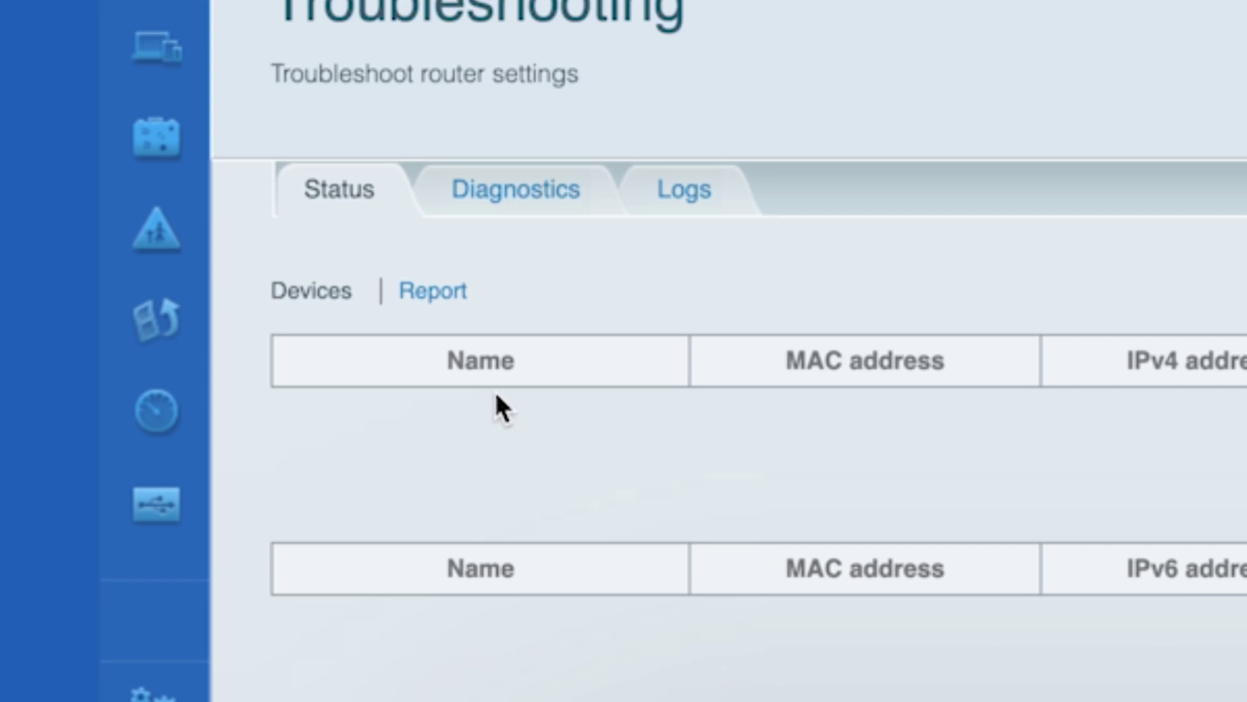
{"action": "left_click", "coordinate": [521, 195]}
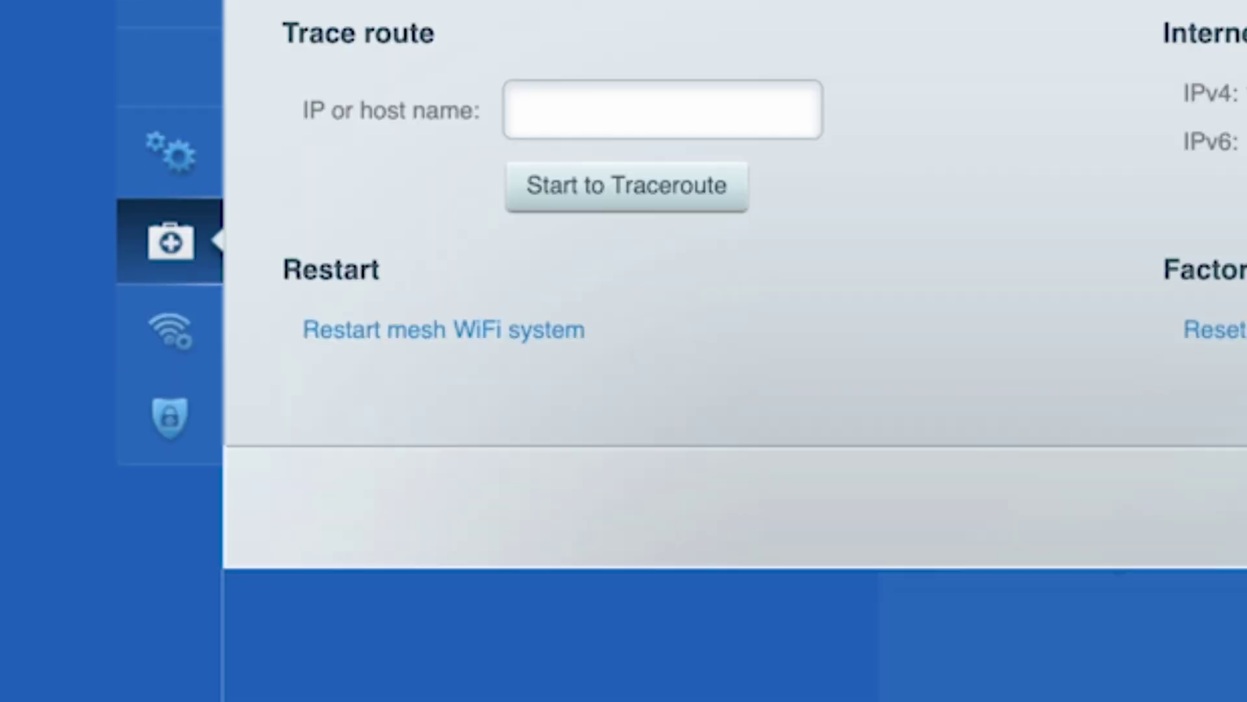
{"action": "left_click", "coordinate": [464, 332]}
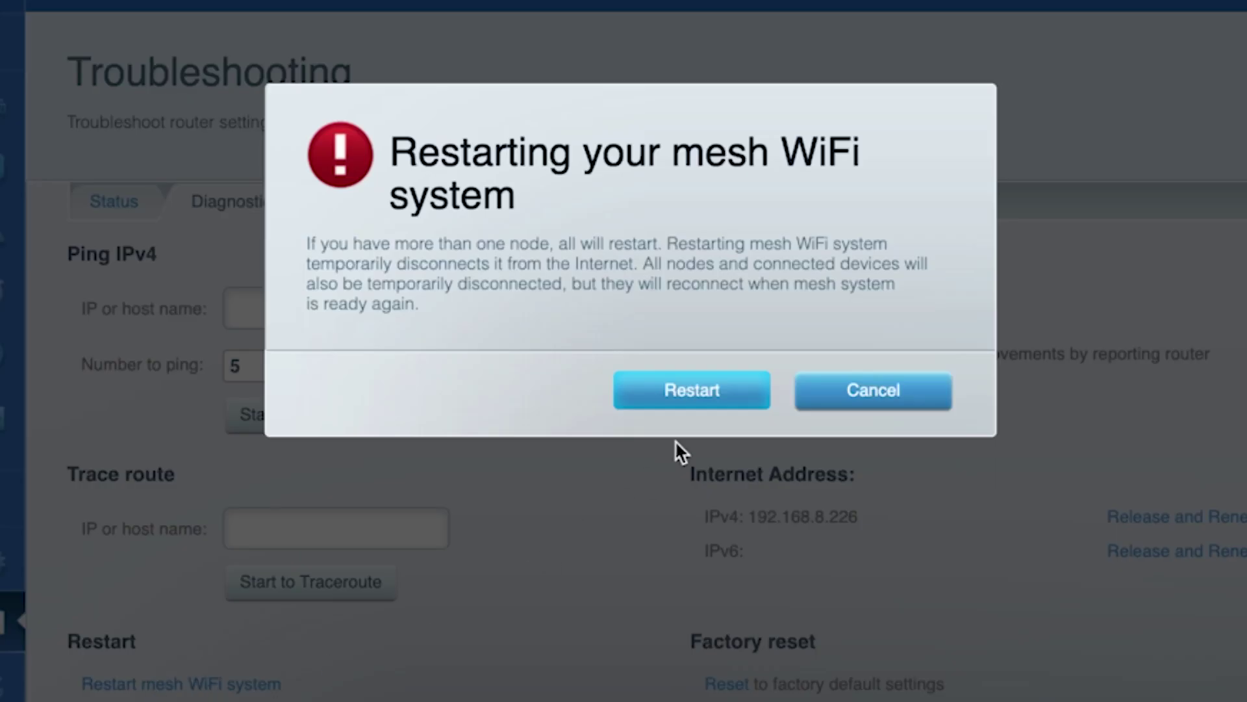
{"action": "left_click", "coordinate": [697, 393]}
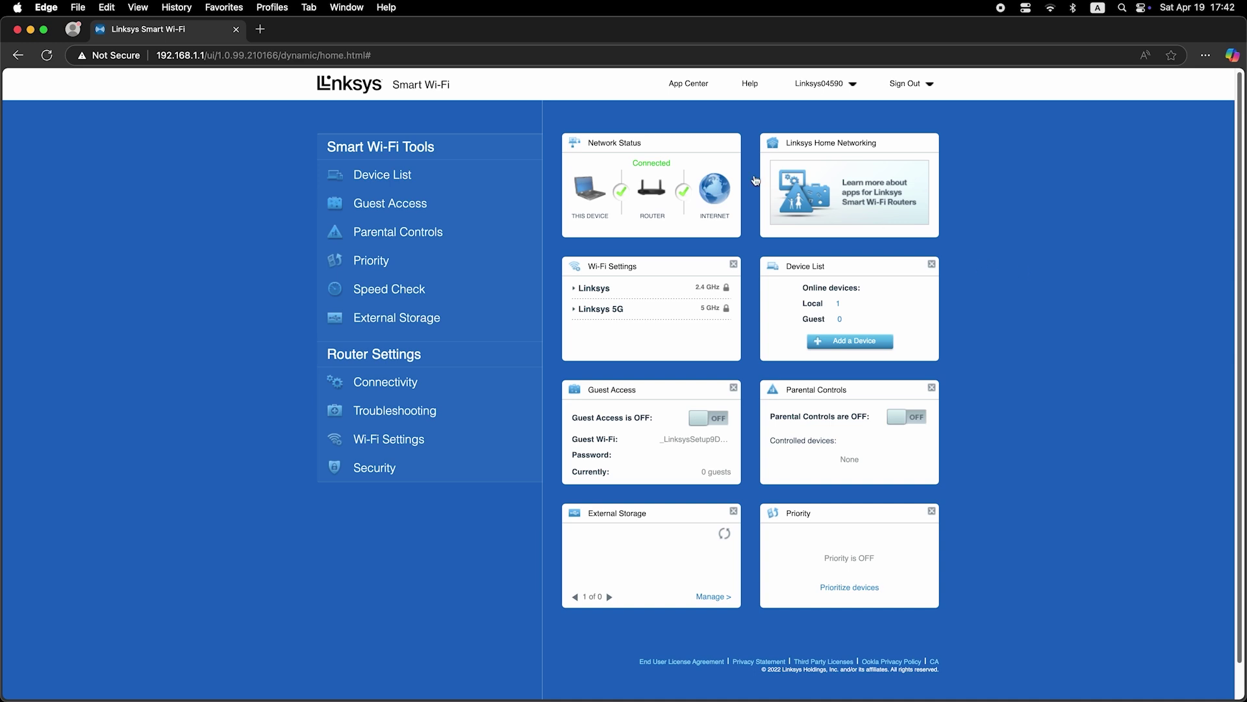
Search for 'hghghghg' in a new Edge tab to confirm Bing results load.
{"action": "left_click", "coordinate": [261, 29]}
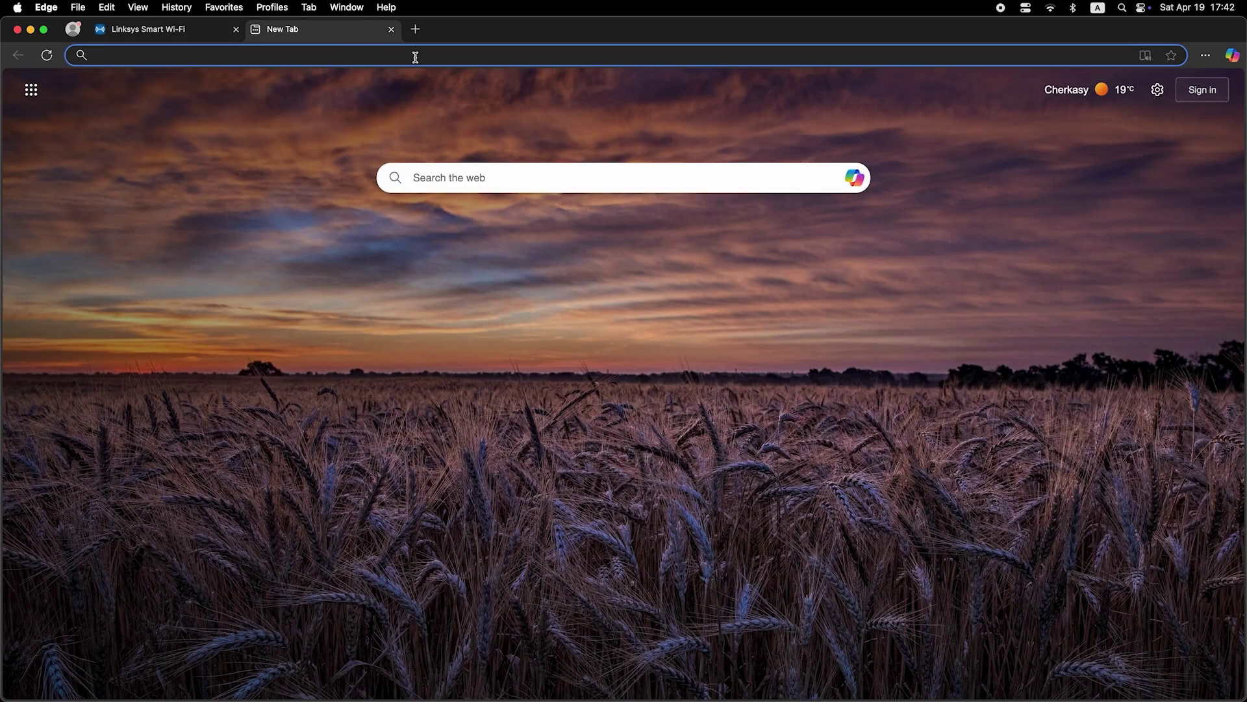
{"action": "type", "text": "hghghghg"}
{"action": "key", "text": "Return"}
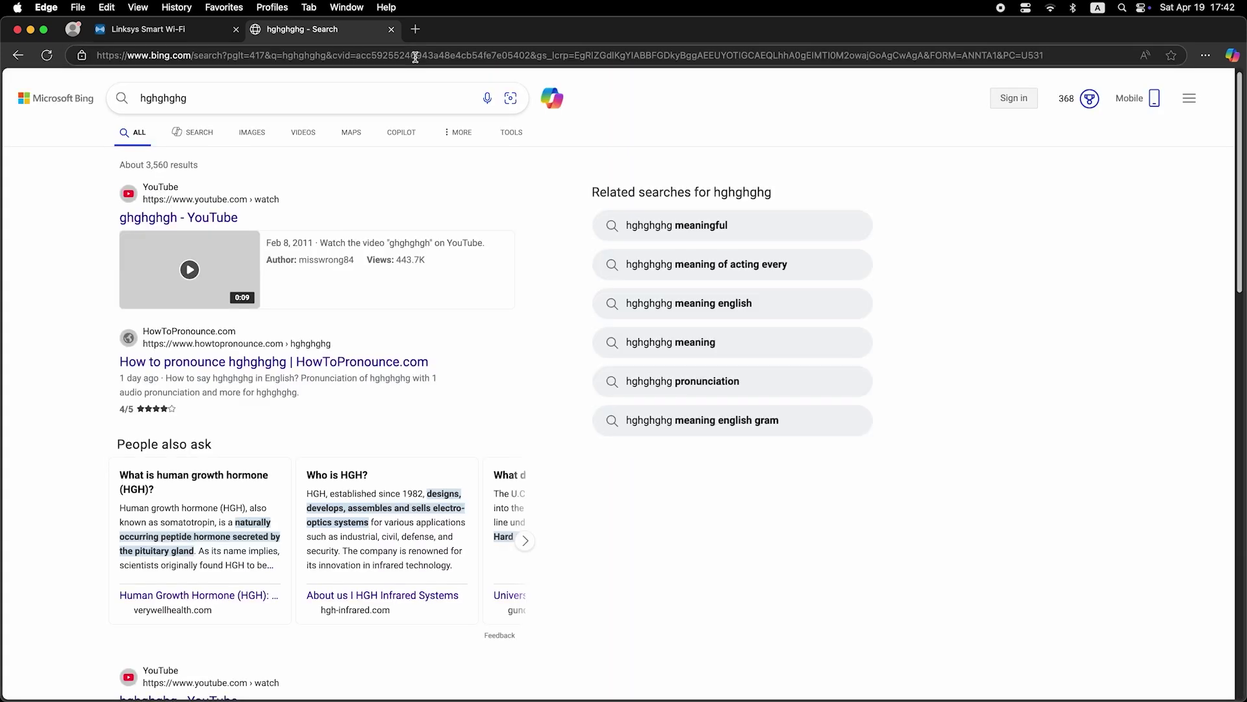